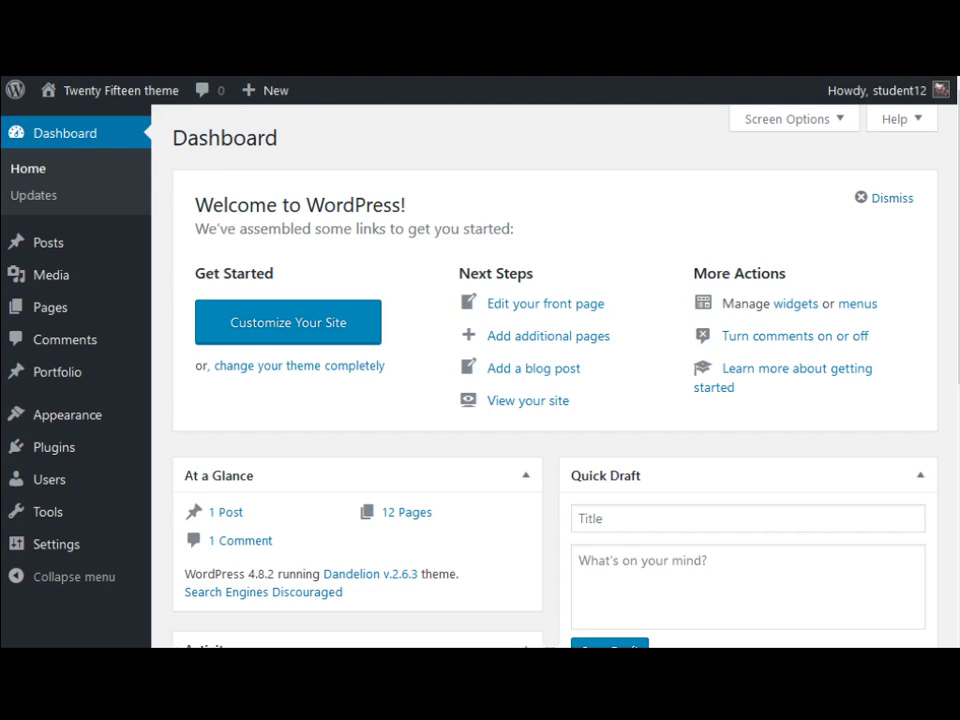
Search the plugin directory for 'WP Table Reloaded' and browse the results listing TablePress
mouse_move(71, 450)
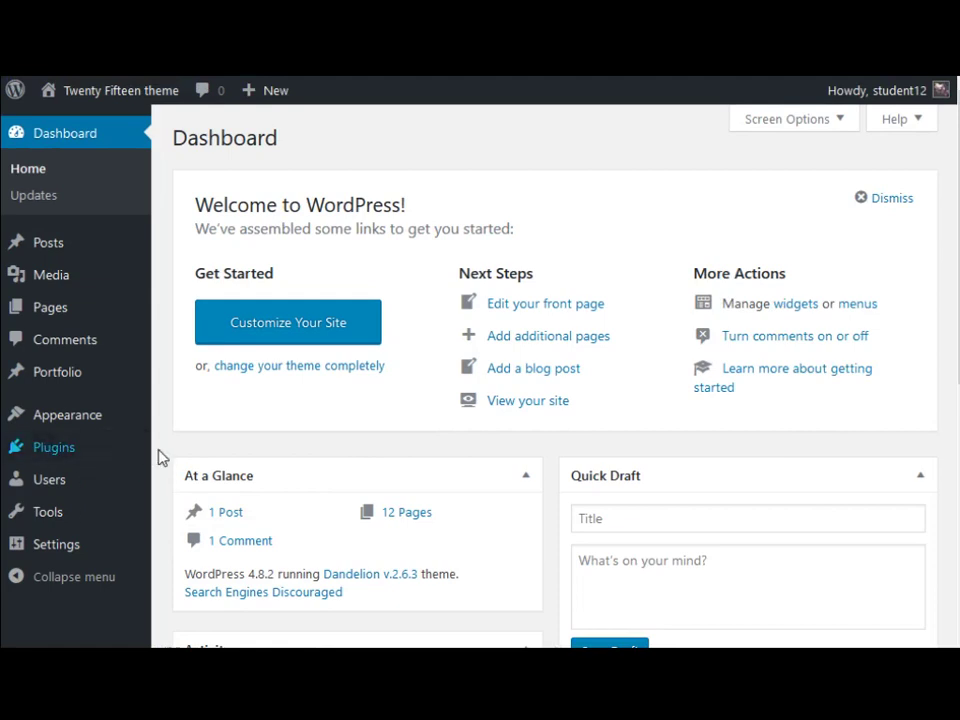
mouse_move(114, 470)
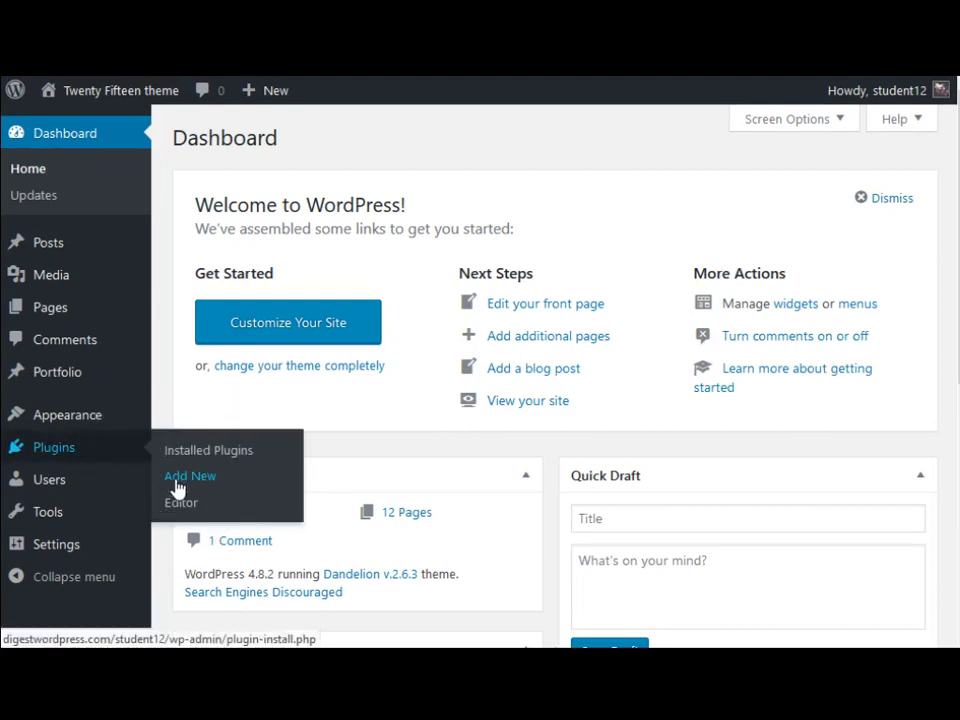
left_click(177, 485)
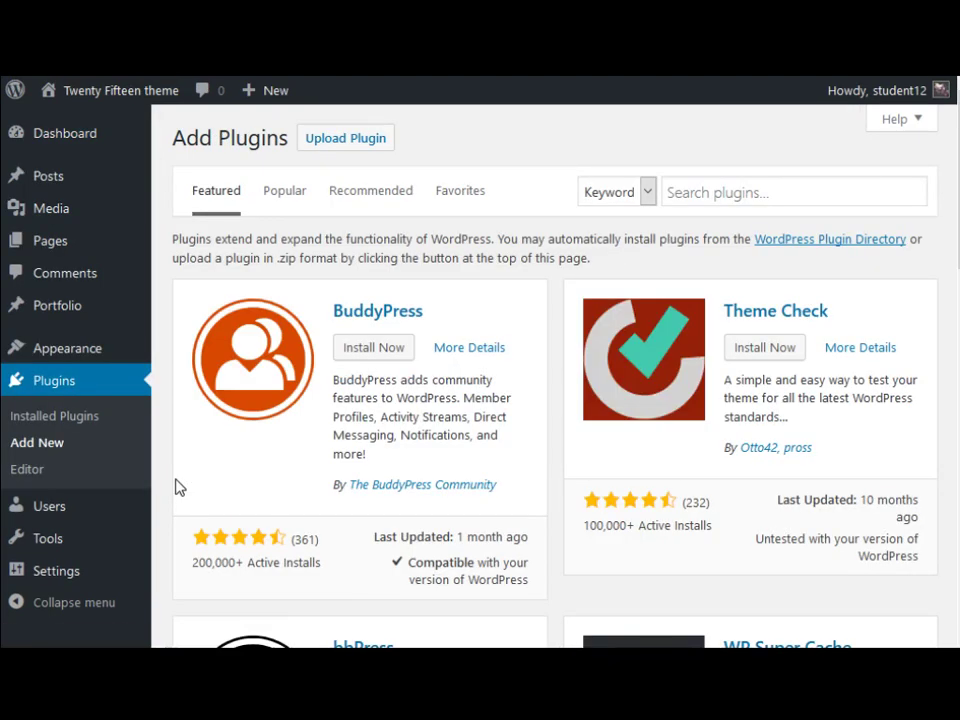
left_click(706, 193)
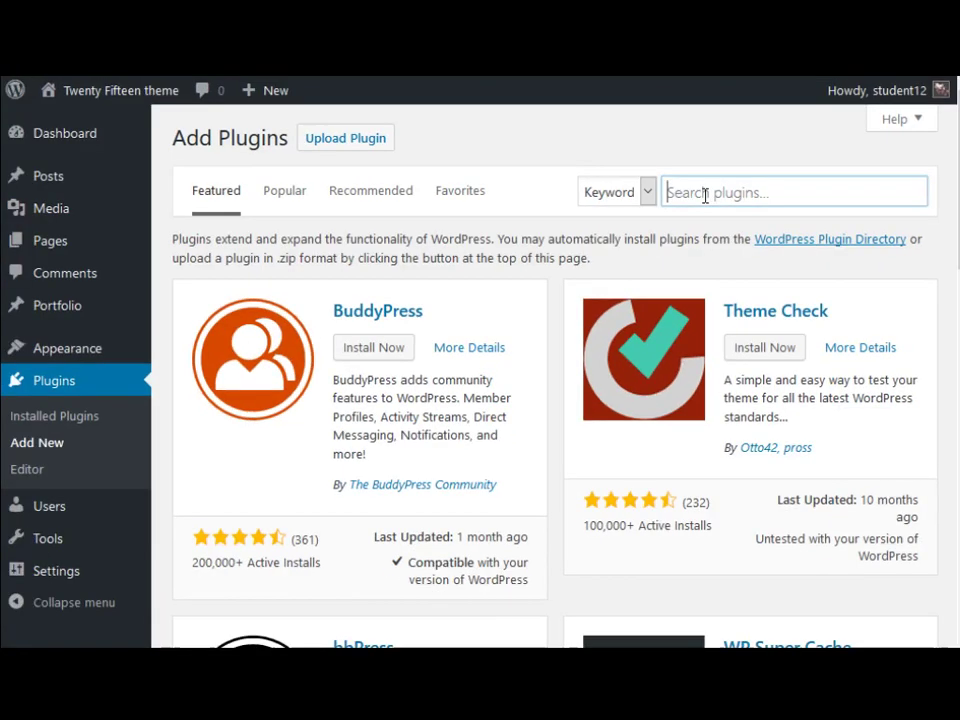
left_click(706, 193)
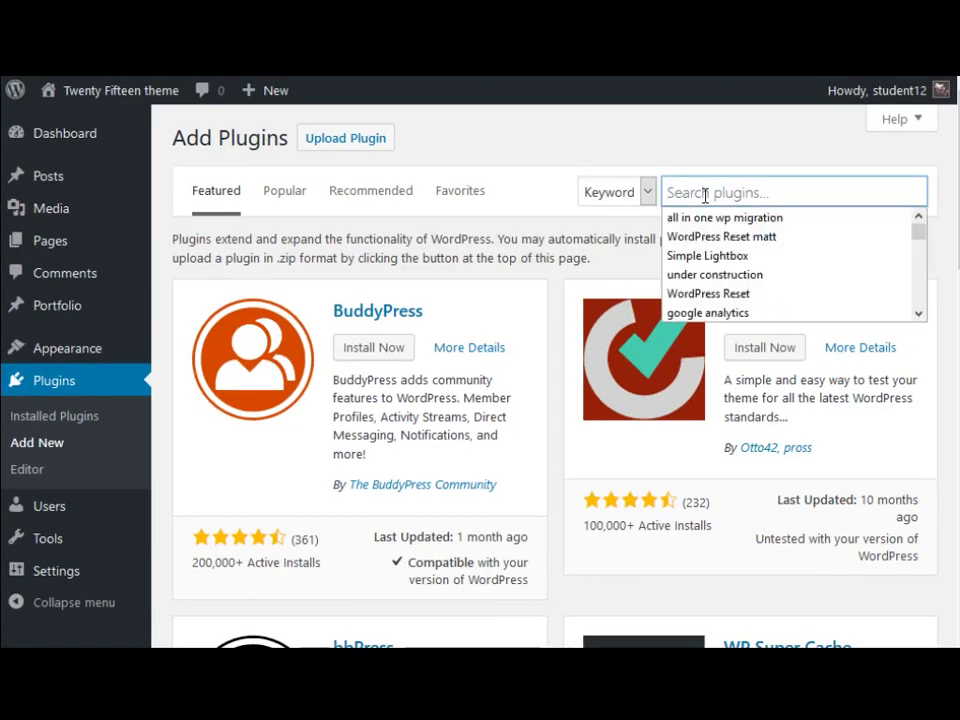
type("WP Table Reloaded")
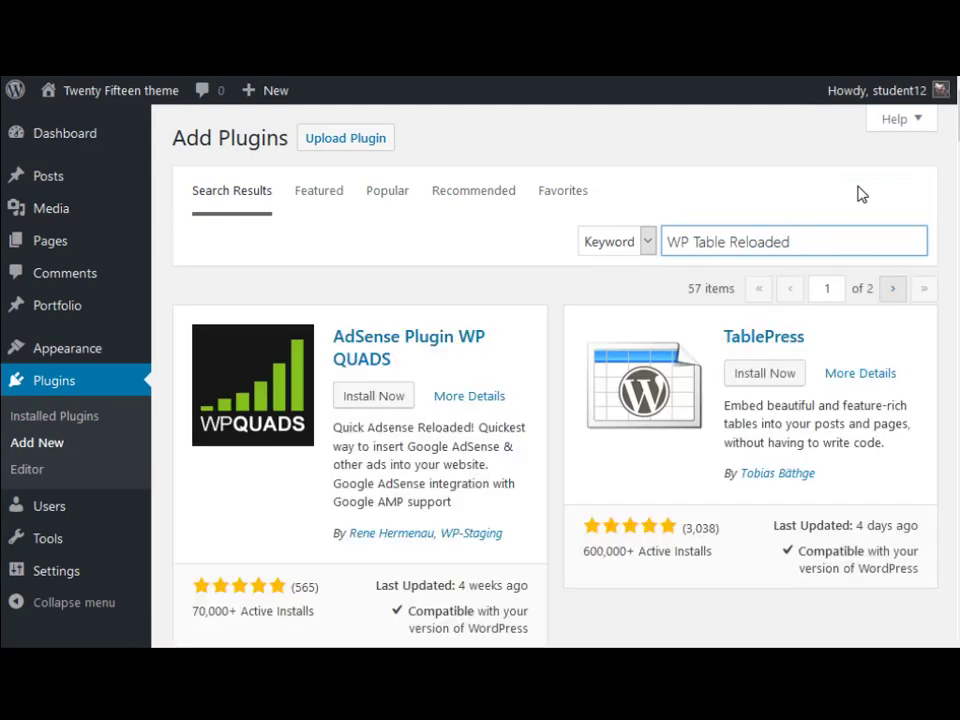
scroll(958, 308, "down", 2)
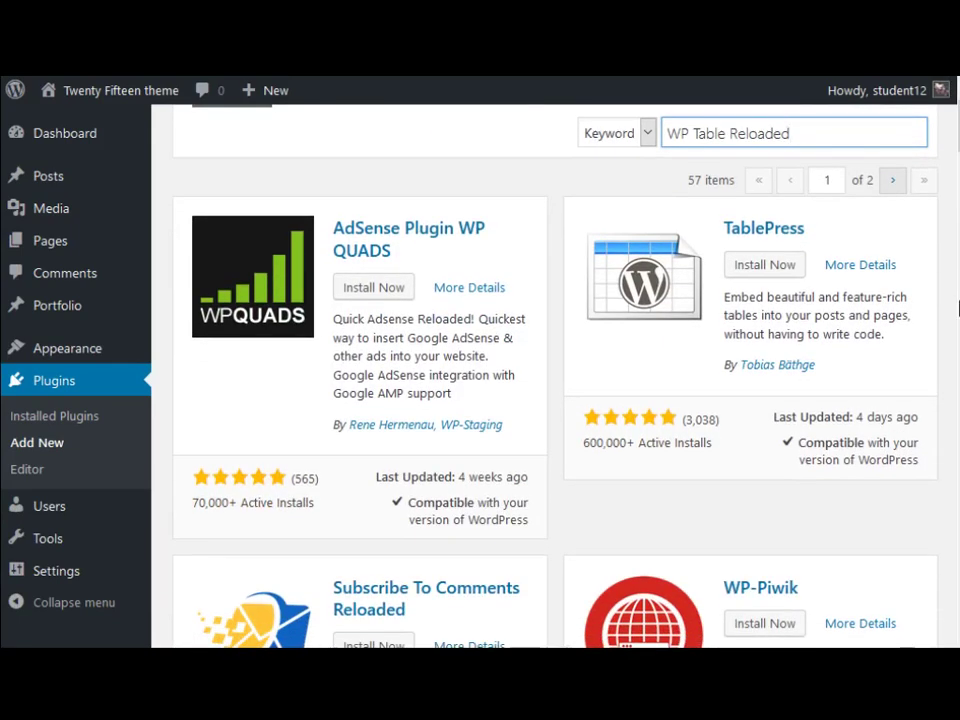
scroll(958, 308, "down", 6)
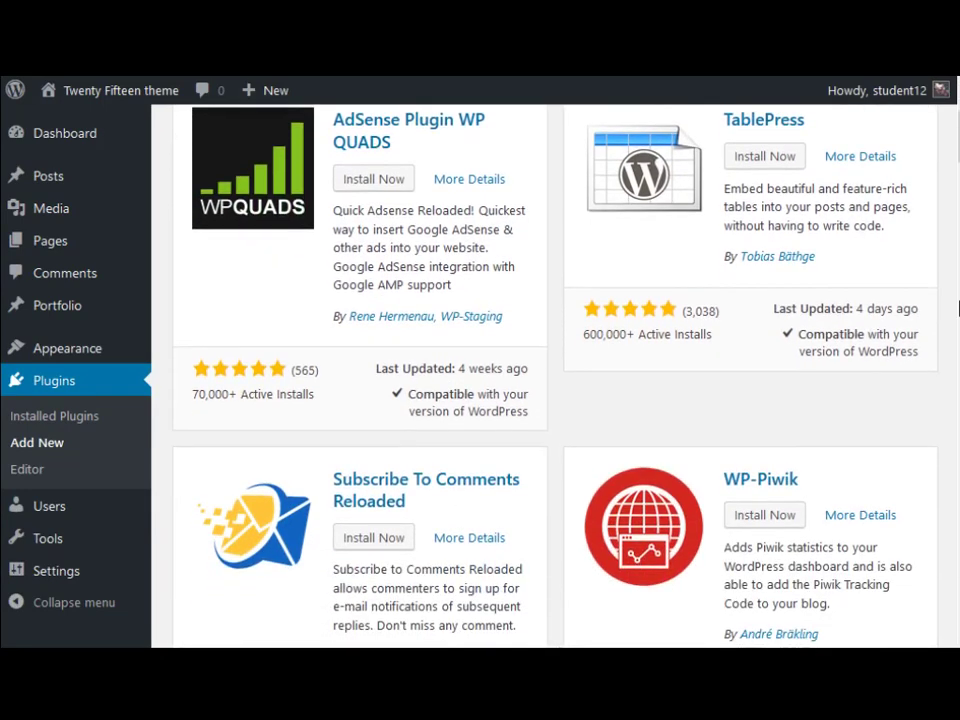
scroll(958, 308, "up", 8)
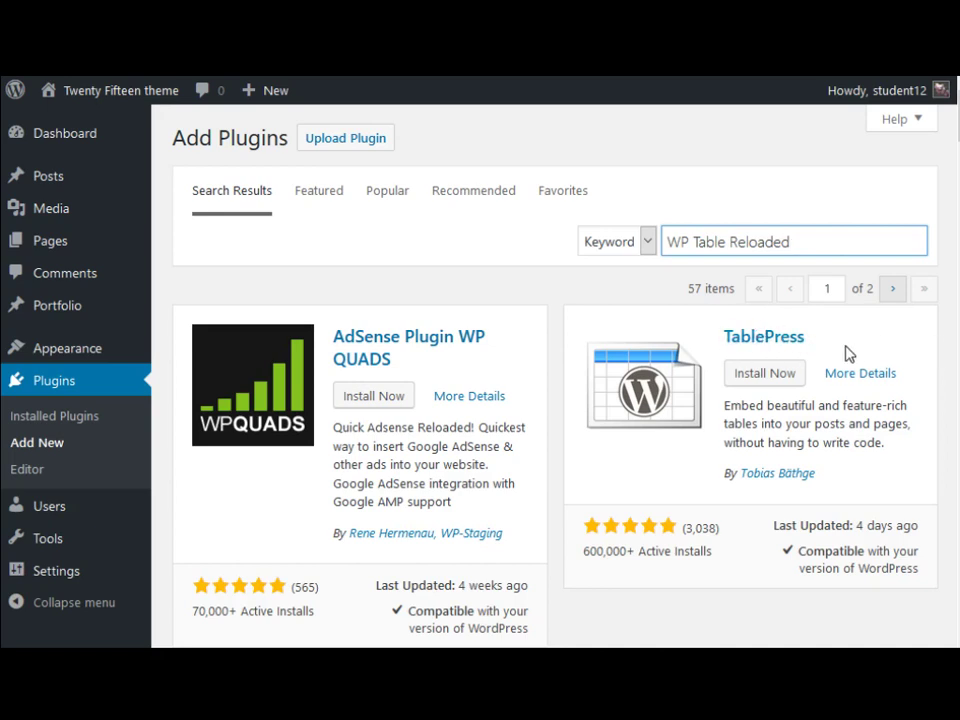
Install the TablePress 1.8.1 plugin and activate it
left_click(764, 379)
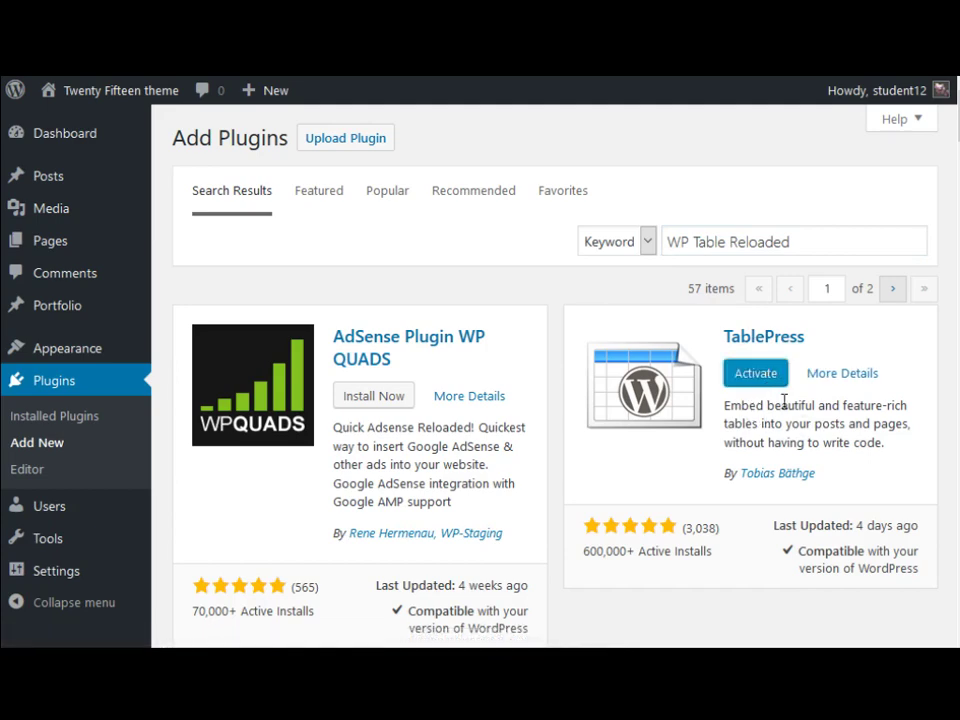
left_click(757, 383)
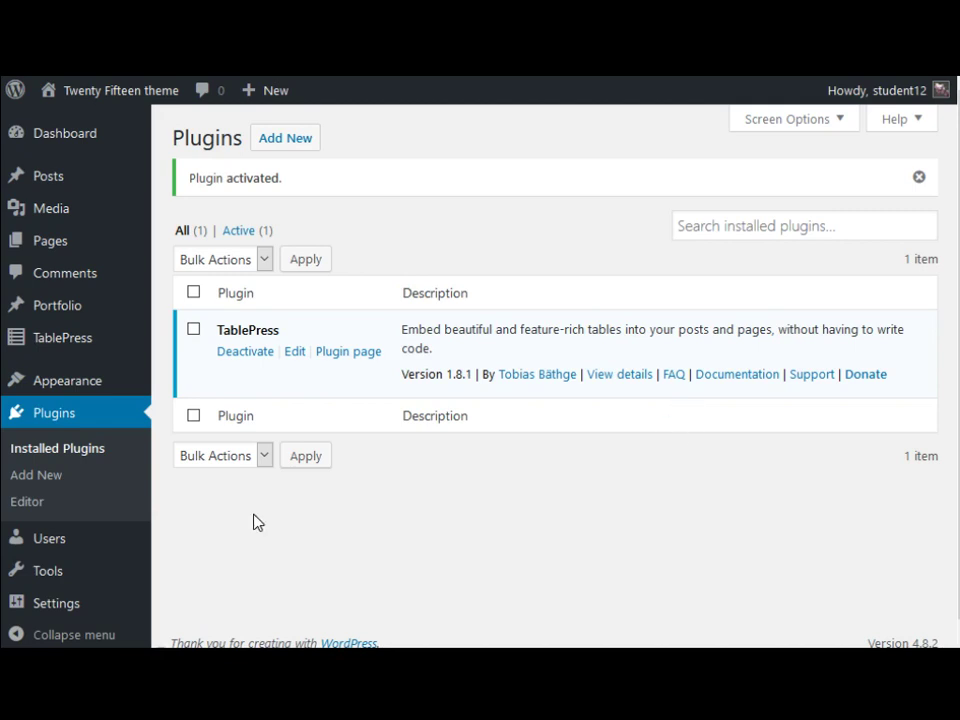
Expand TablePress in the admin sidebar to reveal its table management pages
scroll(253, 521, "down", 1)
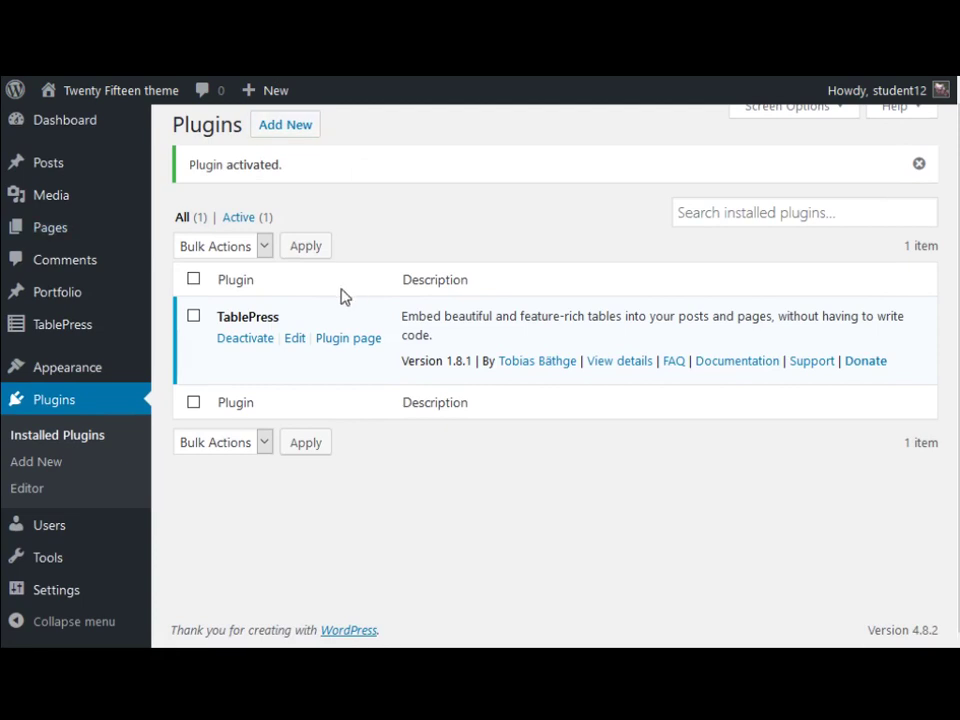
left_click(50, 328)
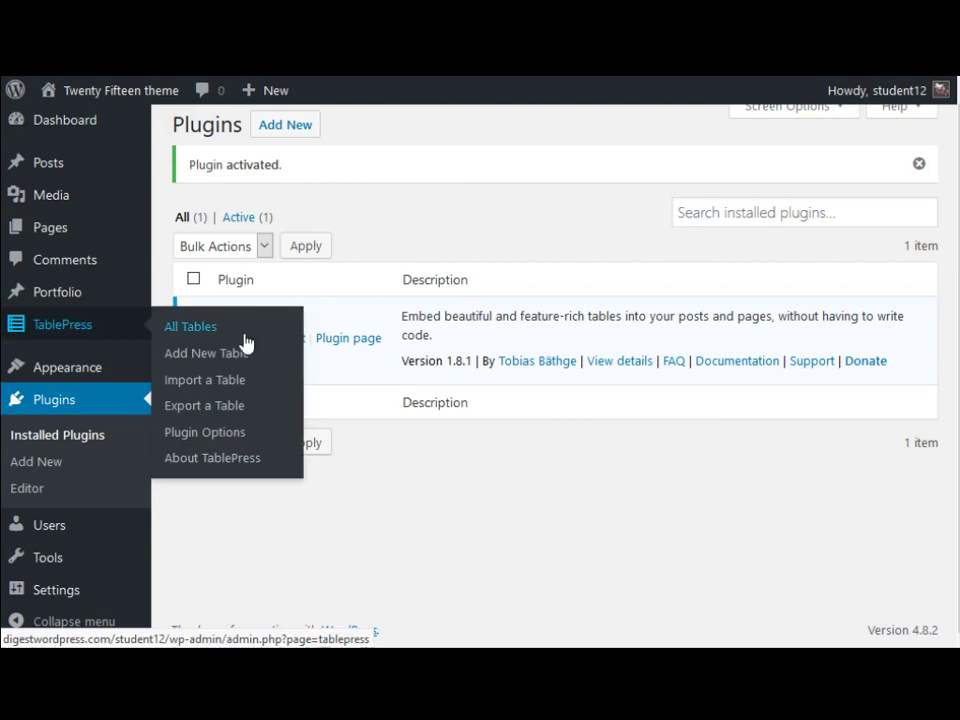
Add a new table named 'Price Chart' with 4 rows and 2 columns
left_click(192, 355)
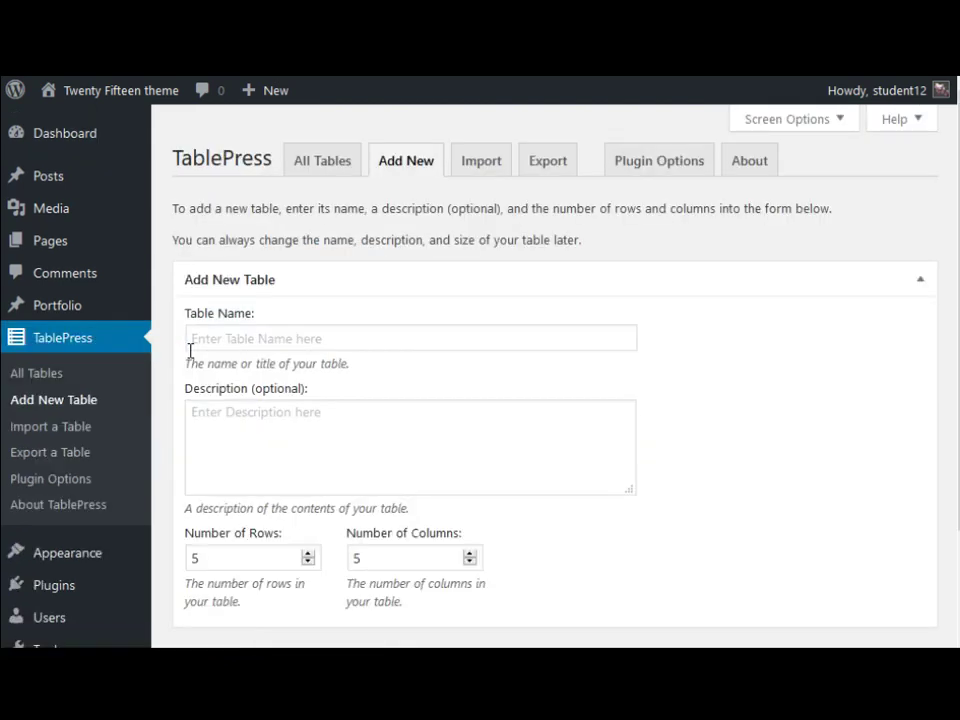
left_click(273, 338)
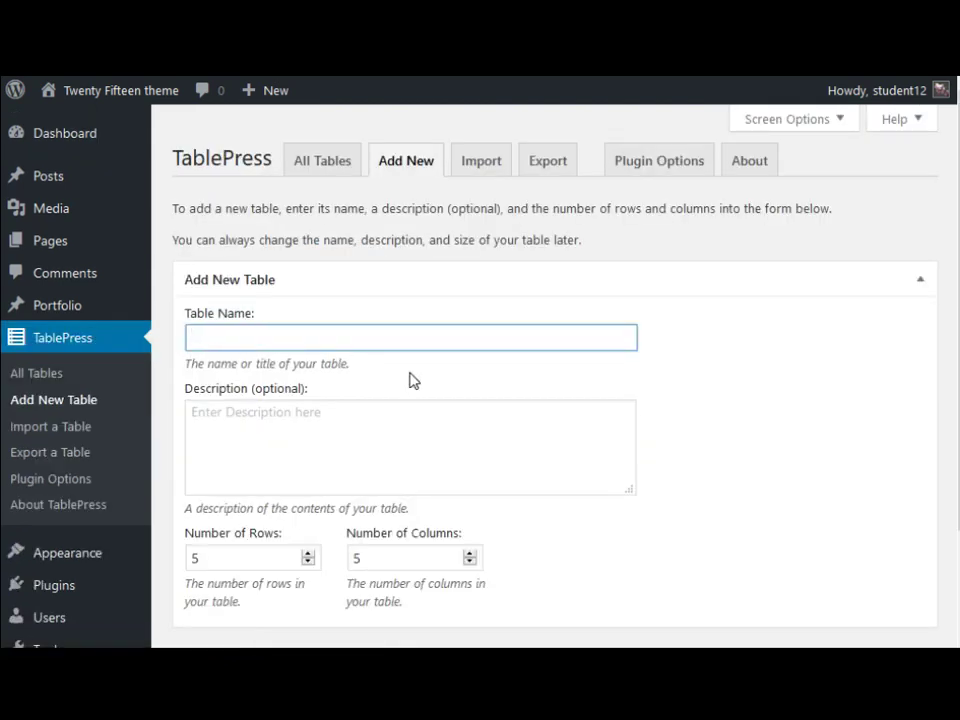
type("Price Chart")
scroll(315, 426, "down", 2)
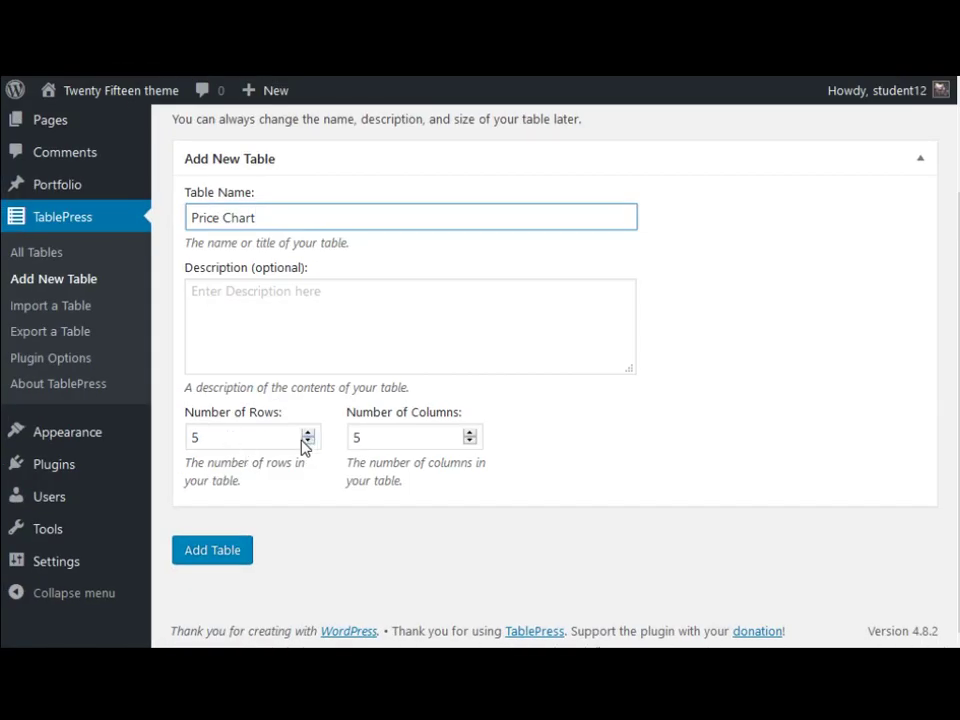
left_click(371, 430)
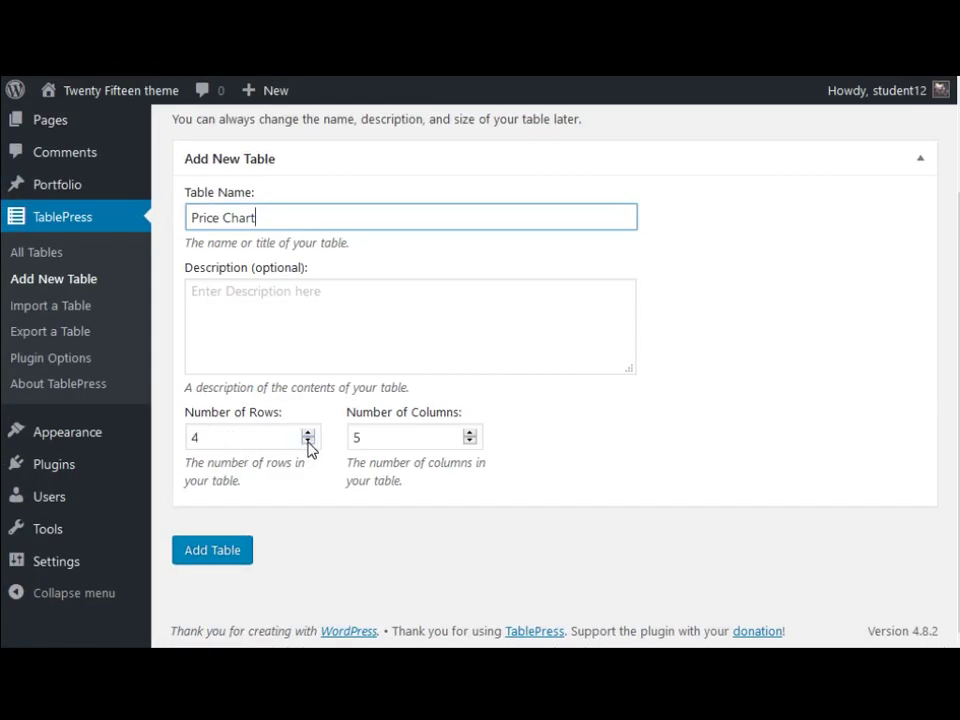
left_click(470, 441)
left_click(470, 442)
left_click(470, 442)
left_click(120, 640)
left_click(209, 566)
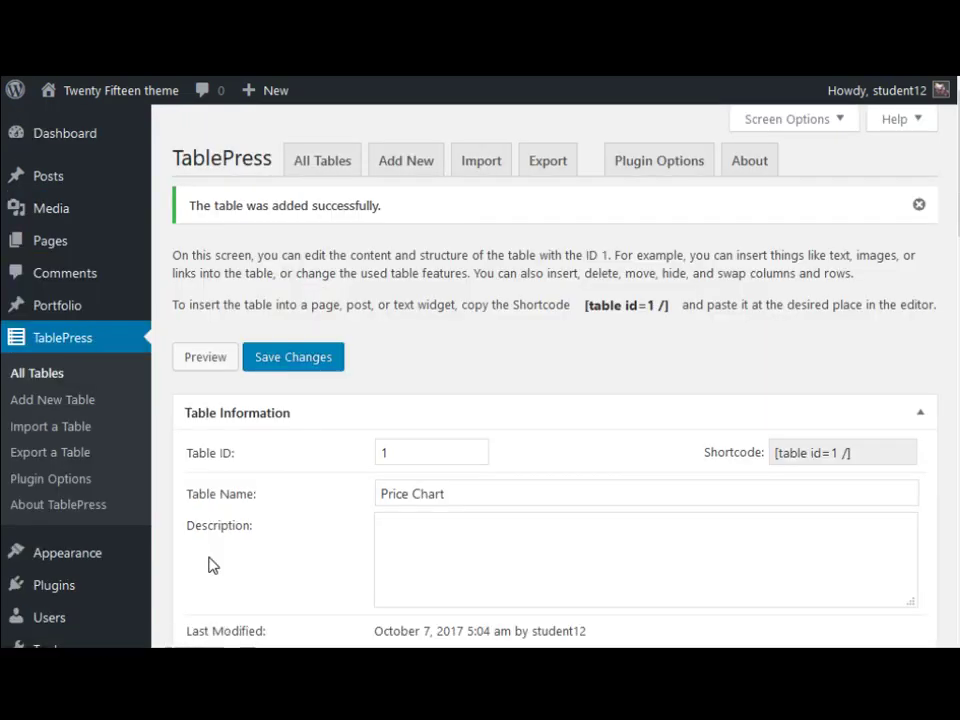
Enter the column headers SERVICE in A1 and PRICE in B1
scroll(632, 484, "down", 3)
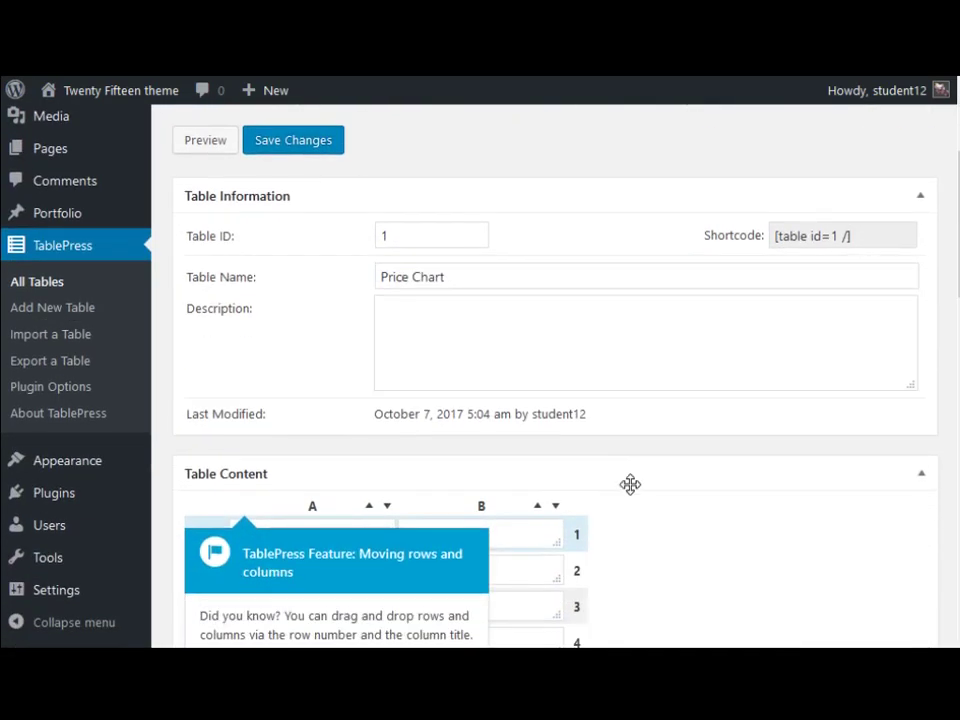
scroll(632, 484, "down", 3)
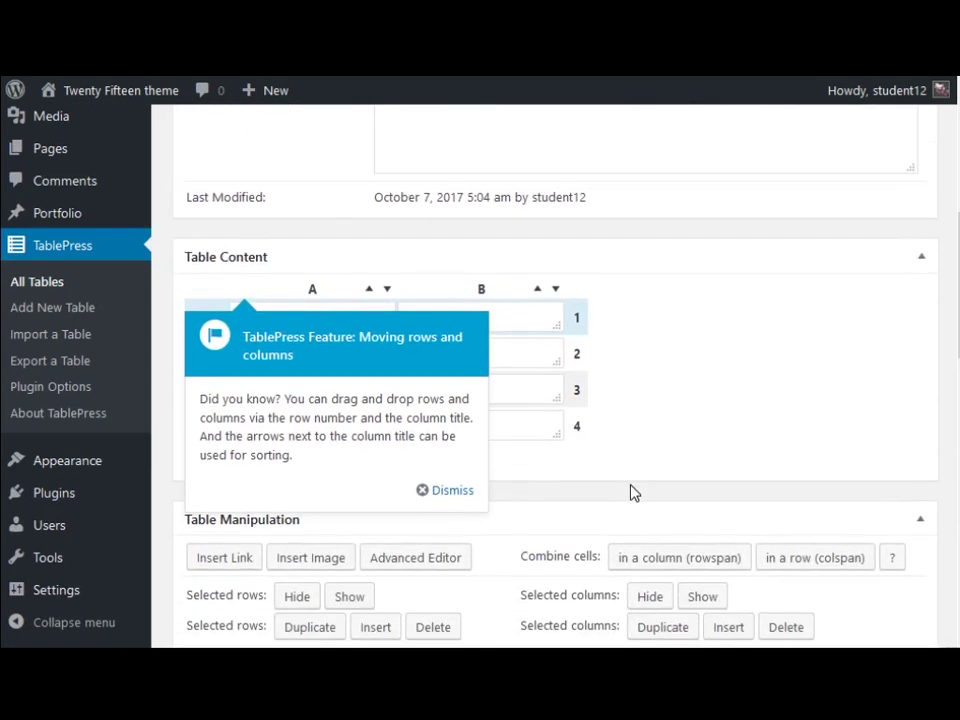
left_click(508, 317)
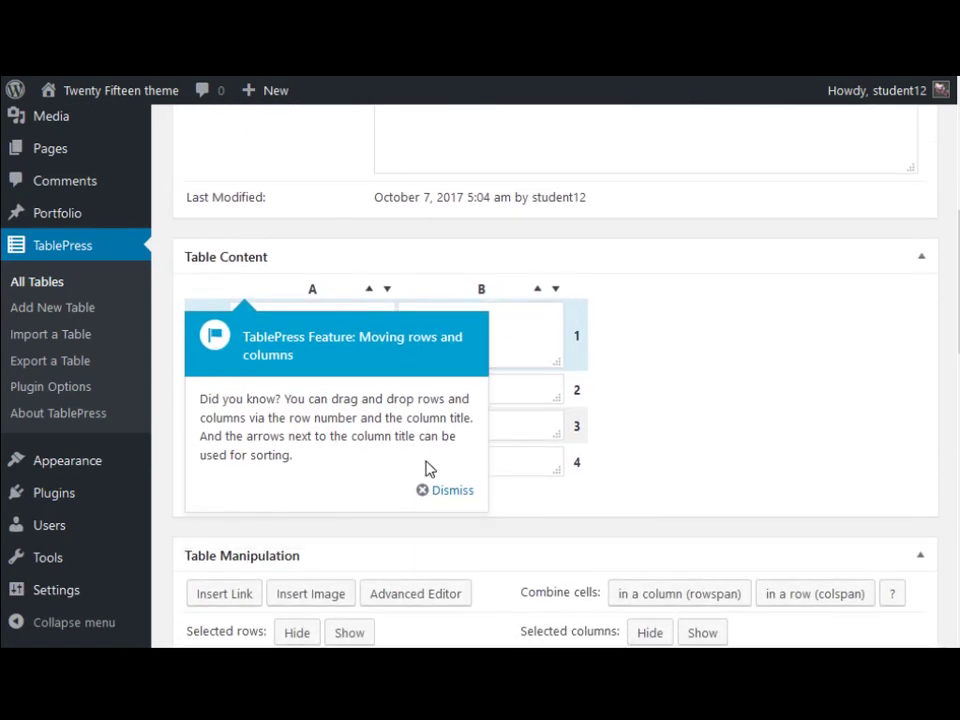
left_click(440, 489)
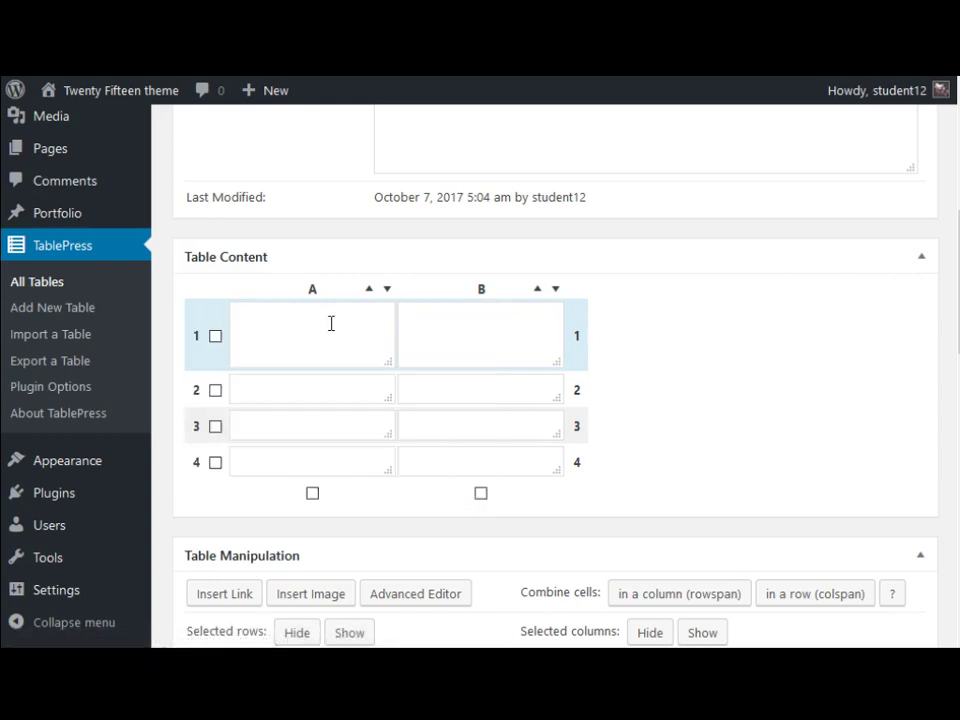
left_click(336, 325)
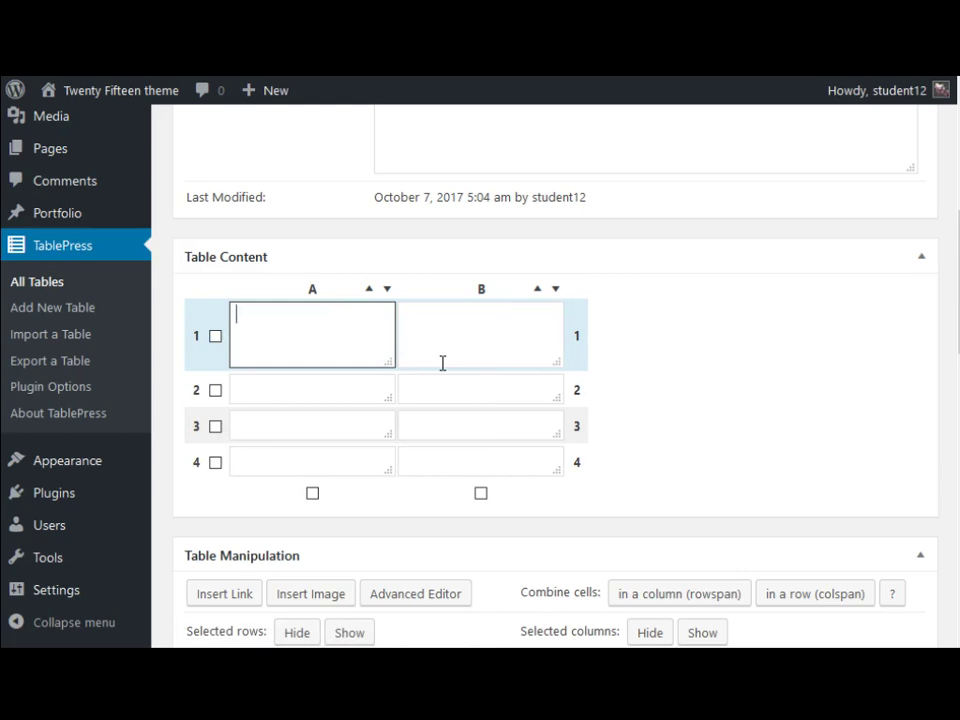
type("SERVICE")
left_click(444, 341)
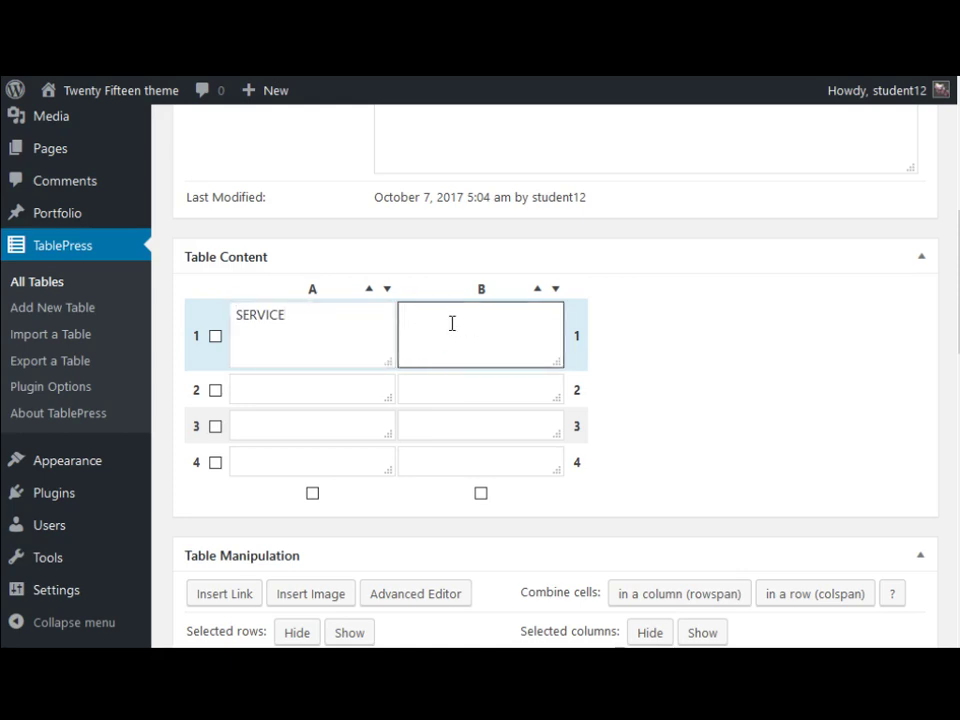
type("PRICE")
Fill rows 2 and 3 with Hair cut for men $50 and Hair cut for women $100
left_click(349, 377)
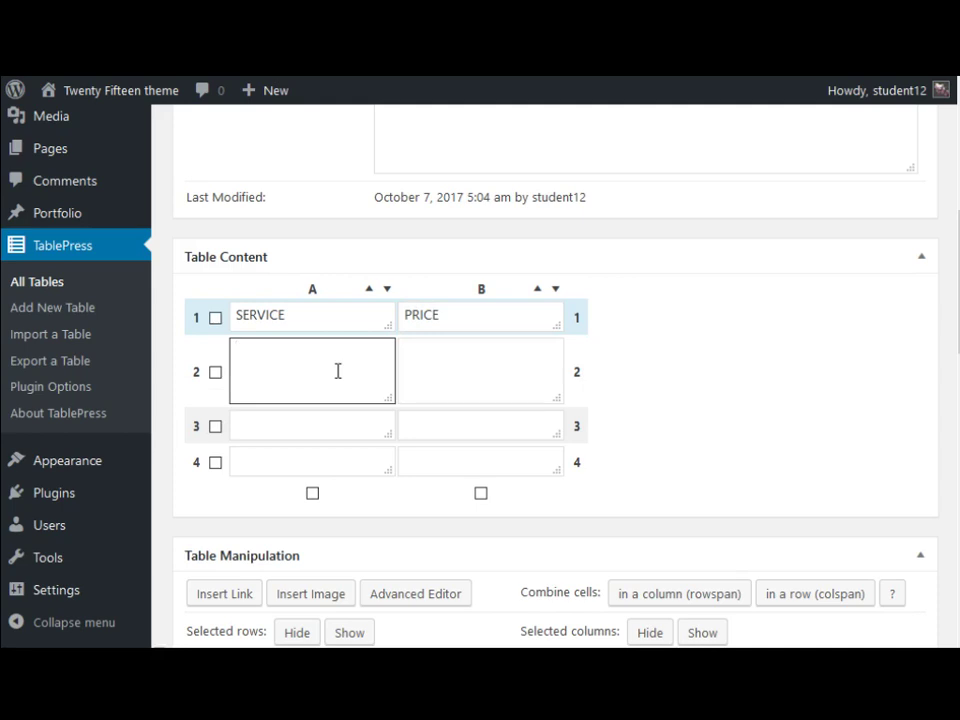
type("Hair cu")
type("t for men")
left_click(457, 372)
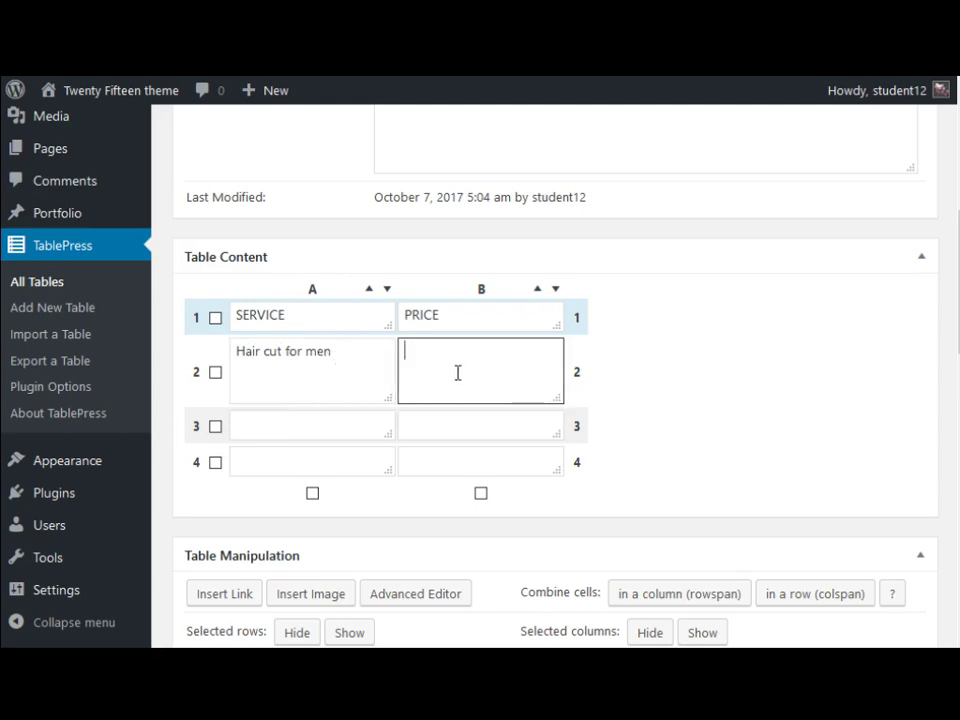
left_click(284, 424)
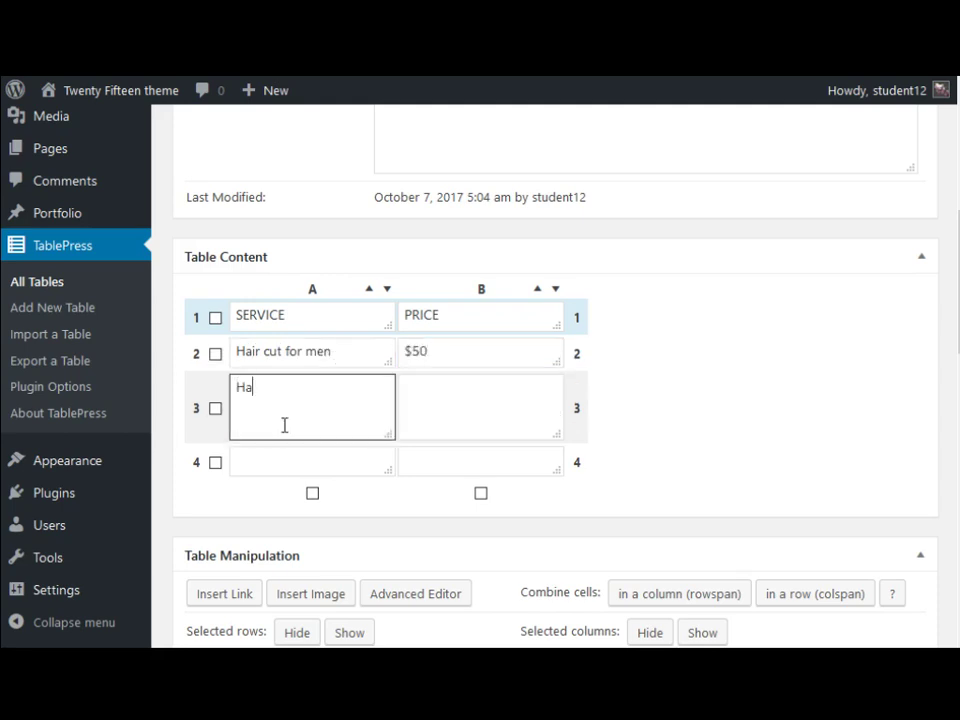
type("Hair cut for women")
key("Tab")
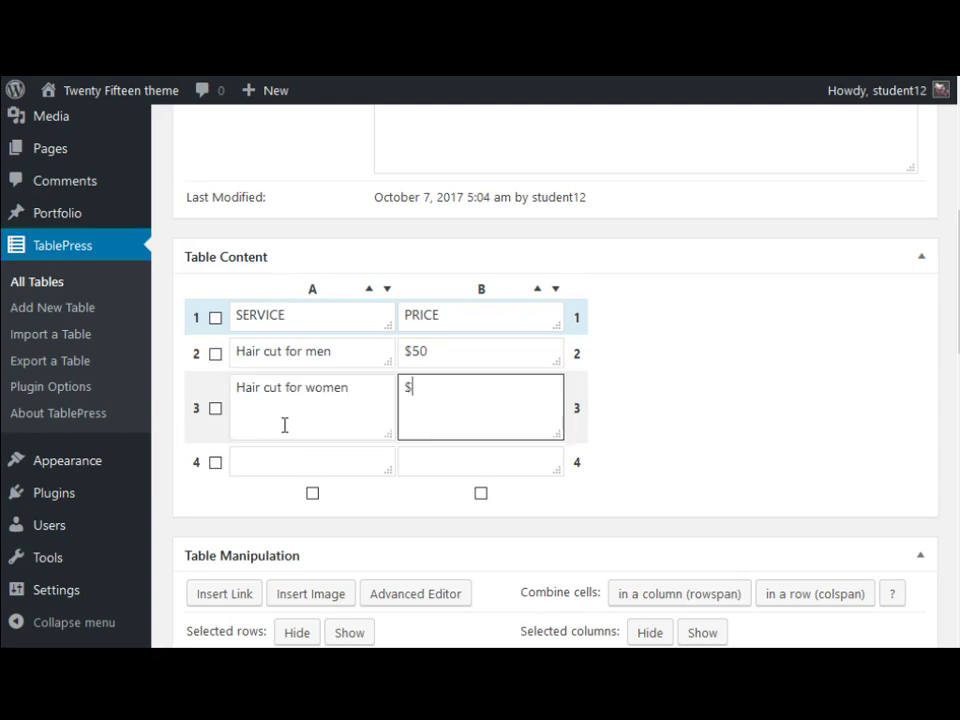
type("$100")
Enter Hair styling priced 'from $150' in row 4
left_click(323, 456)
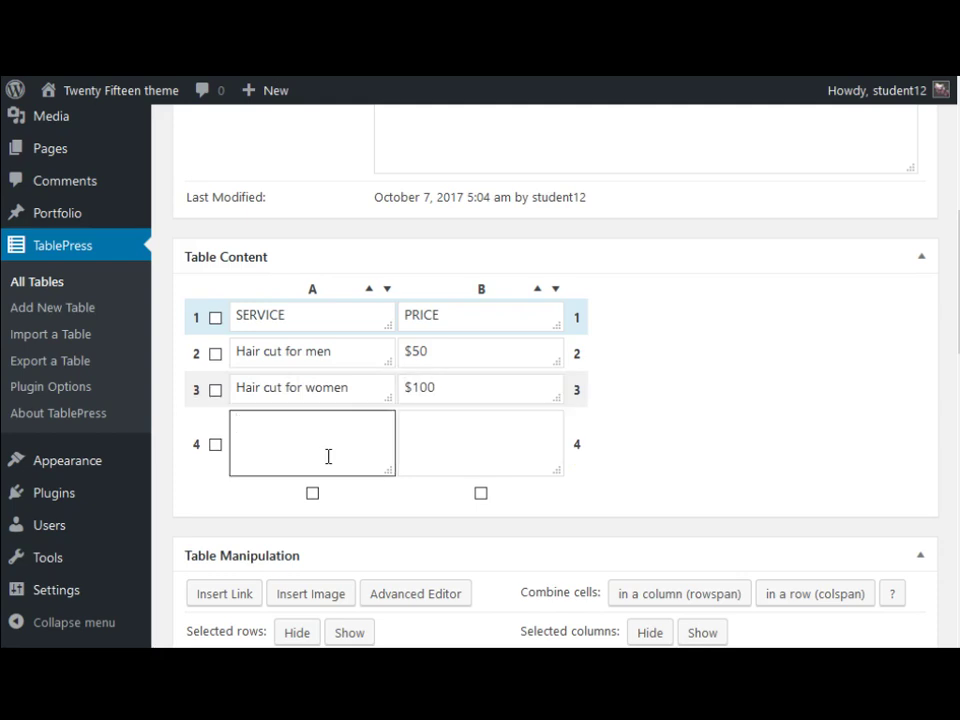
type("Hair styling")
key("Tab")
type("from")
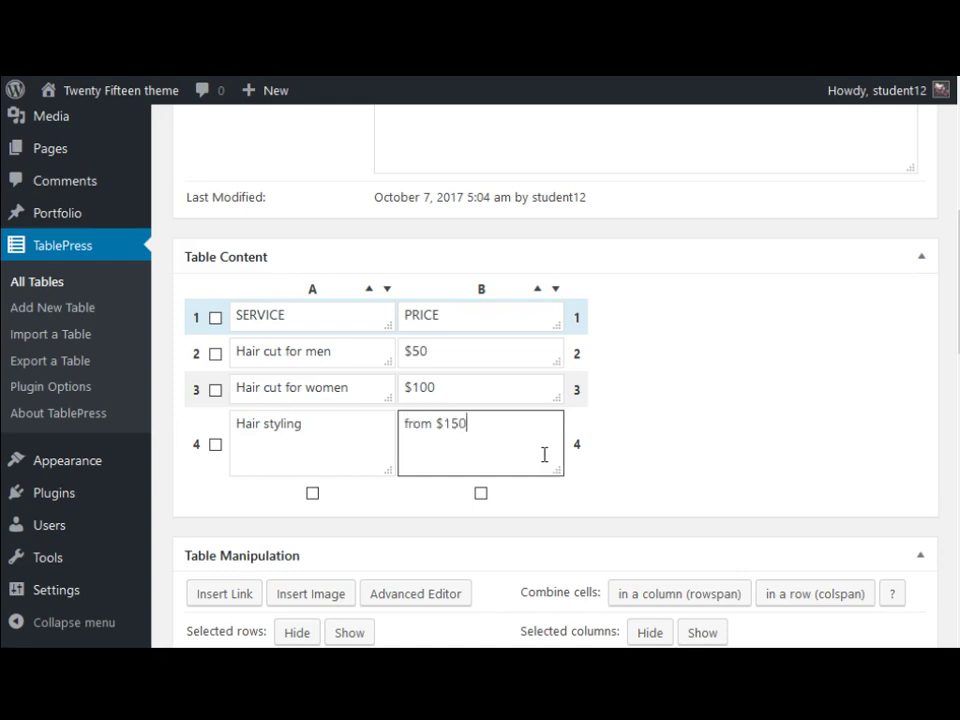
left_click_drag(958, 349, 956, 450)
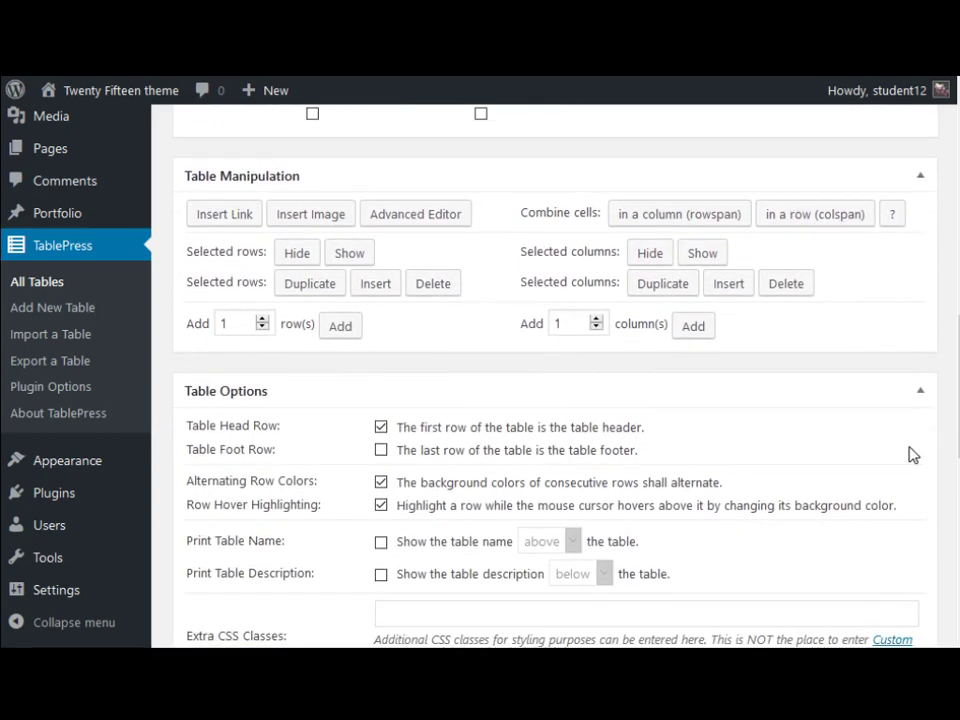
left_click(228, 222)
left_click(298, 219)
left_click(319, 296)
left_click(645, 260)
scroll(600, 310, "down", 1)
scroll(603, 310, "down", 3)
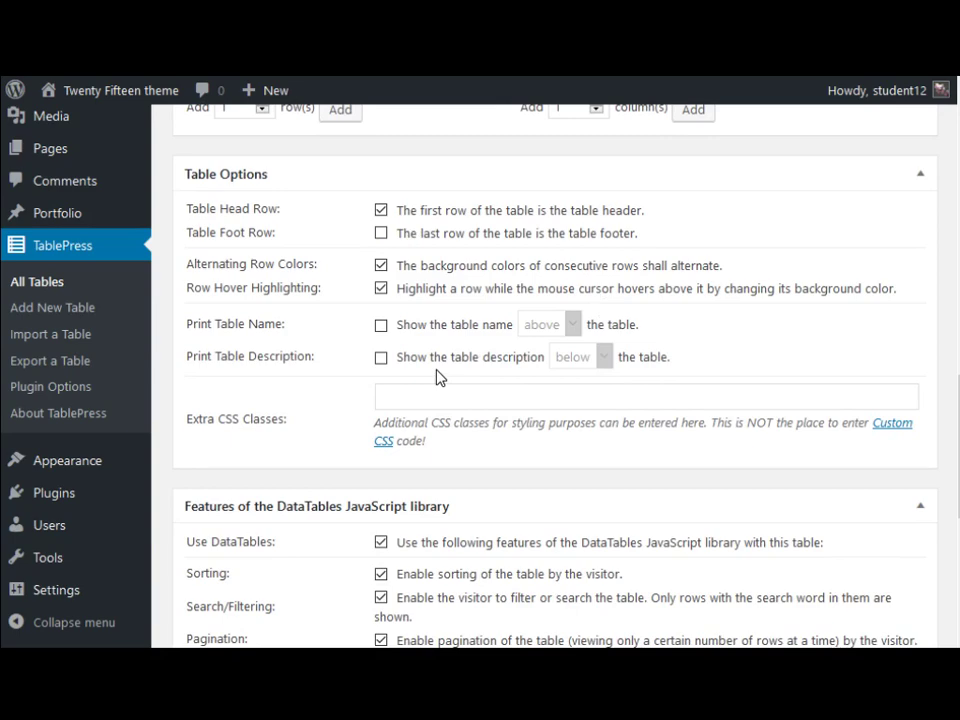
scroll(437, 377, "down", 8)
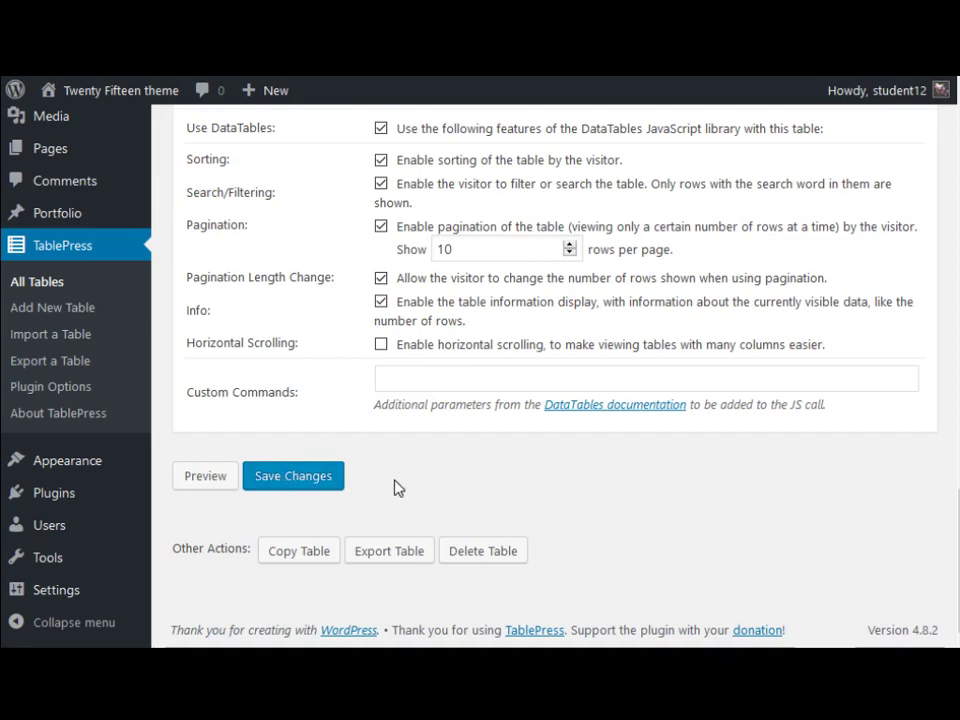
scroll(395, 488, "up", 8)
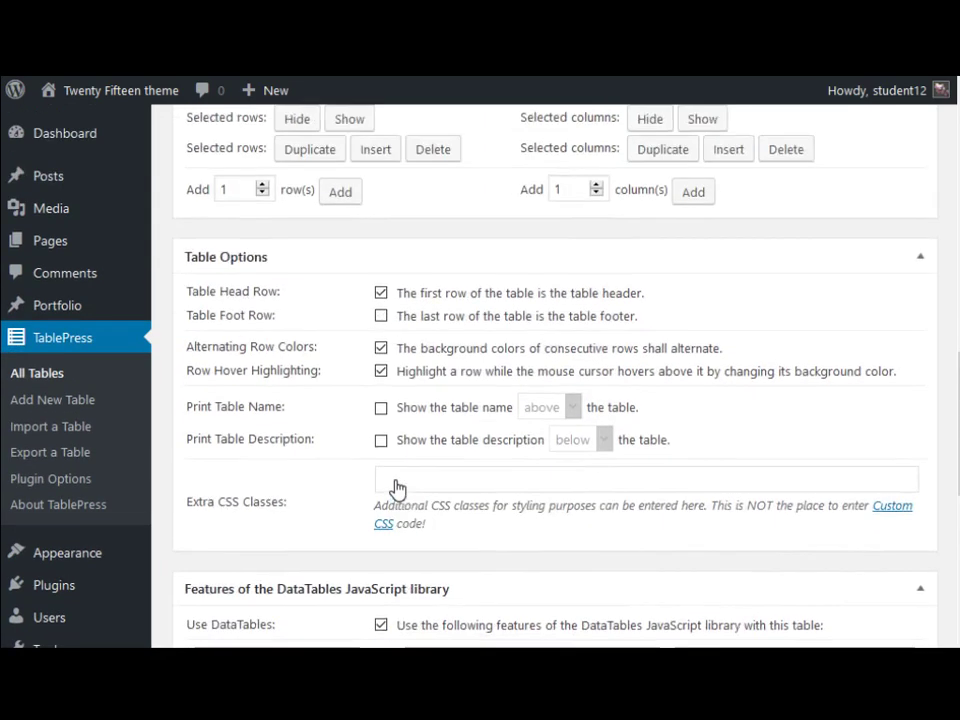
Save changes to the Price Chart table and highlight the save confirmation message
scroll(395, 488, "up", 3)
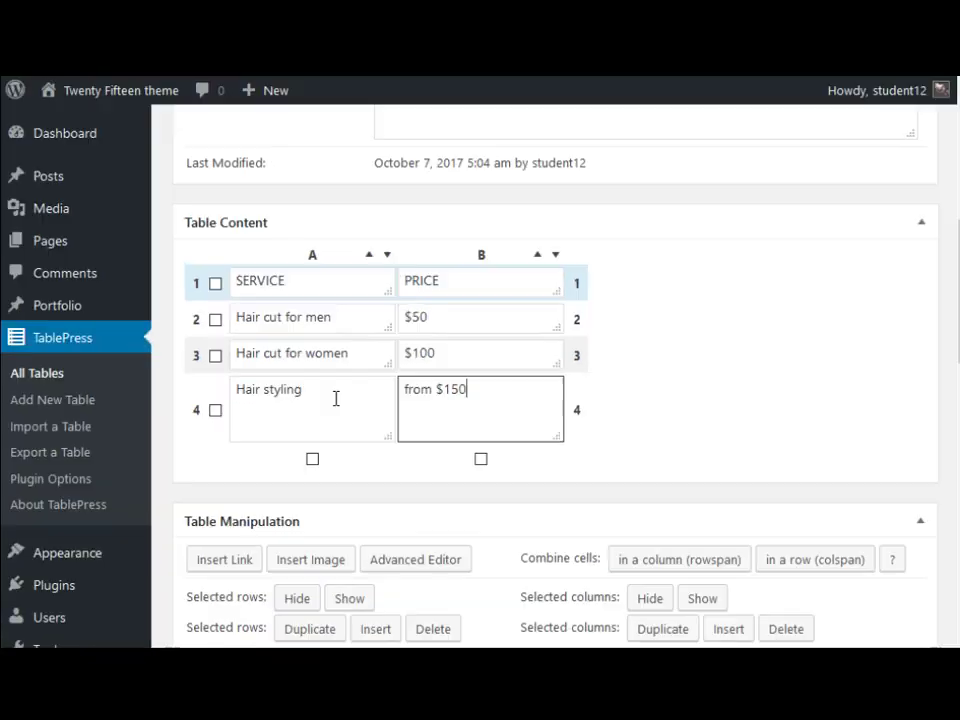
scroll(339, 400, "down", 10)
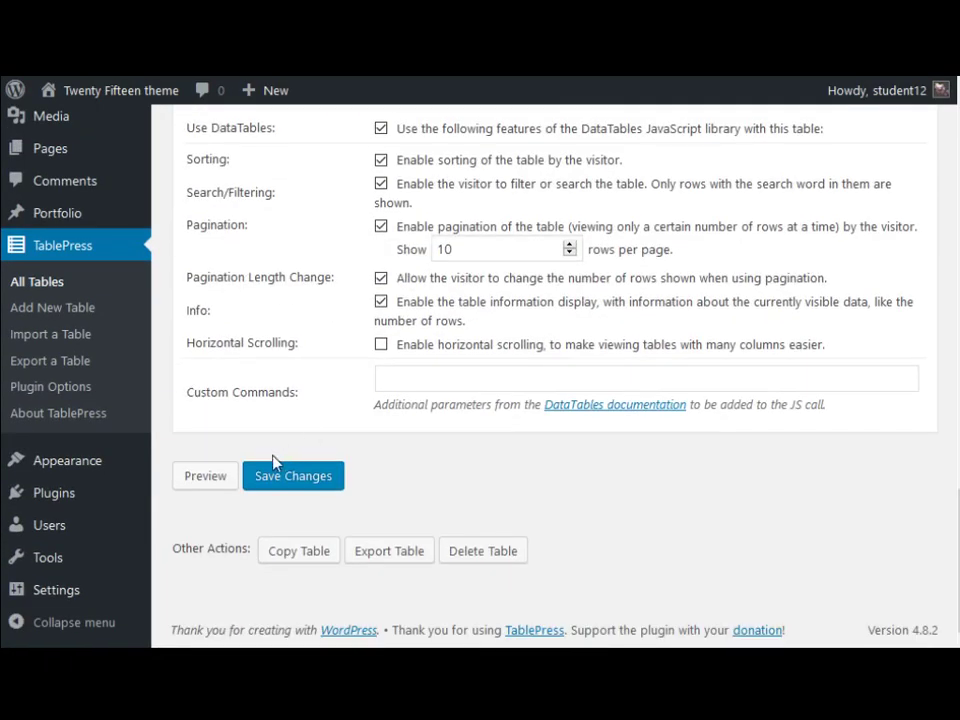
left_click(303, 479)
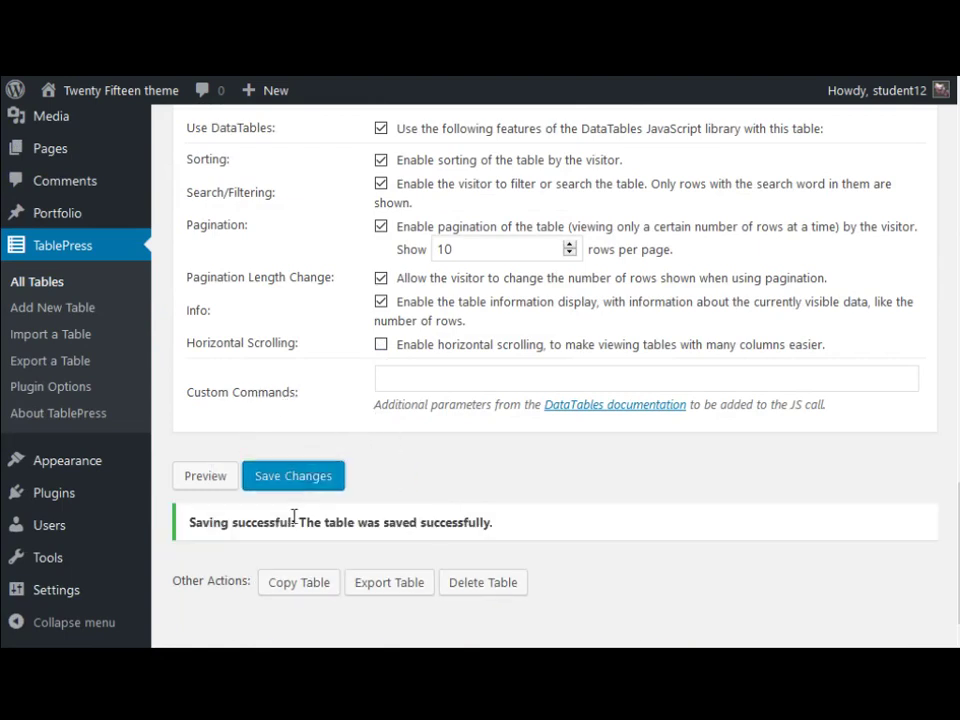
left_click_drag(191, 524, 493, 525)
Select and copy the shortcode [table id=1 /] from the table's edit screen
scroll(560, 535, "up", 15)
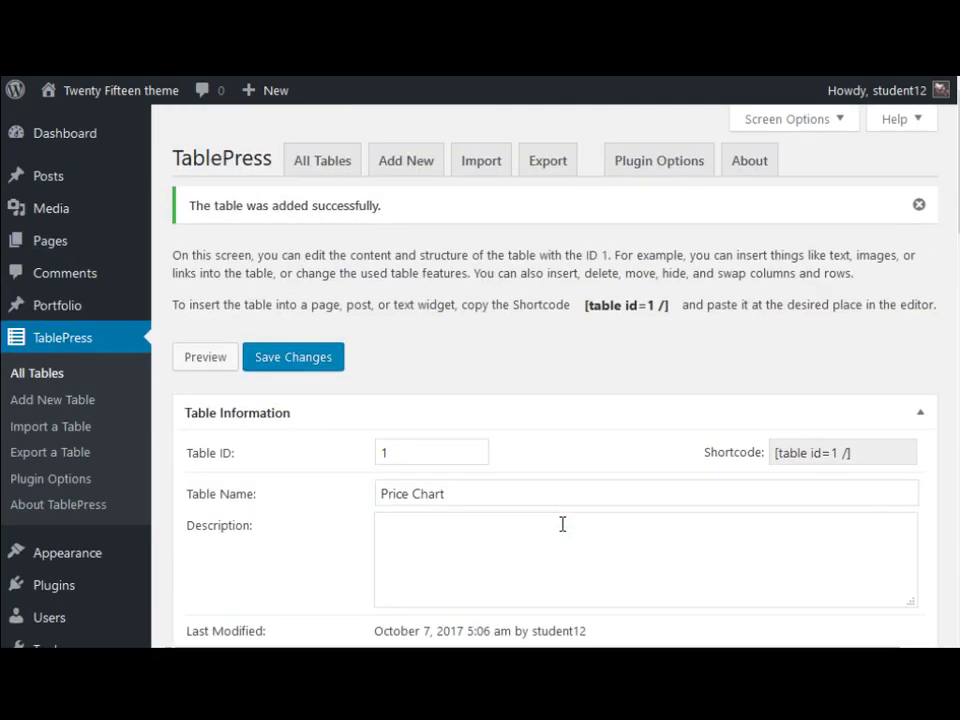
left_click(668, 310)
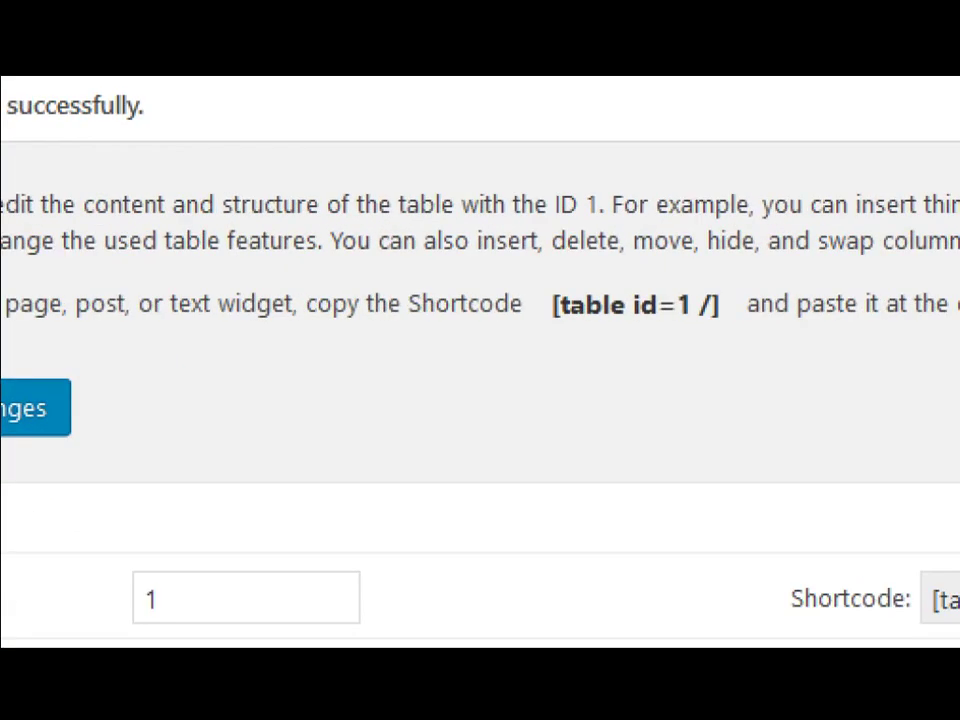
left_click(617, 304)
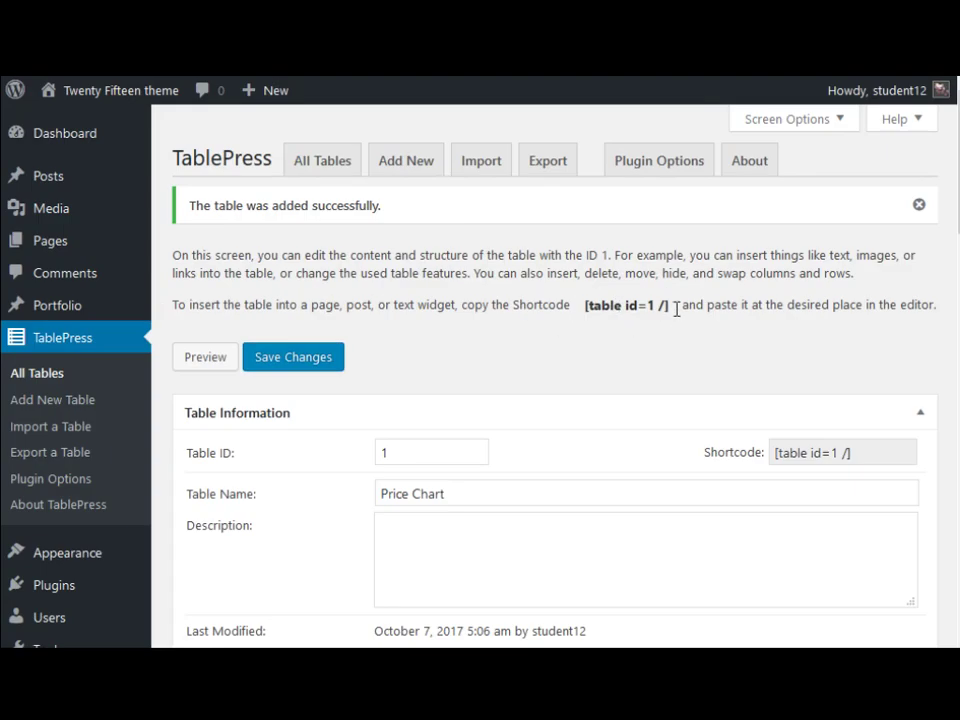
left_click_drag(676, 309, 583, 304)
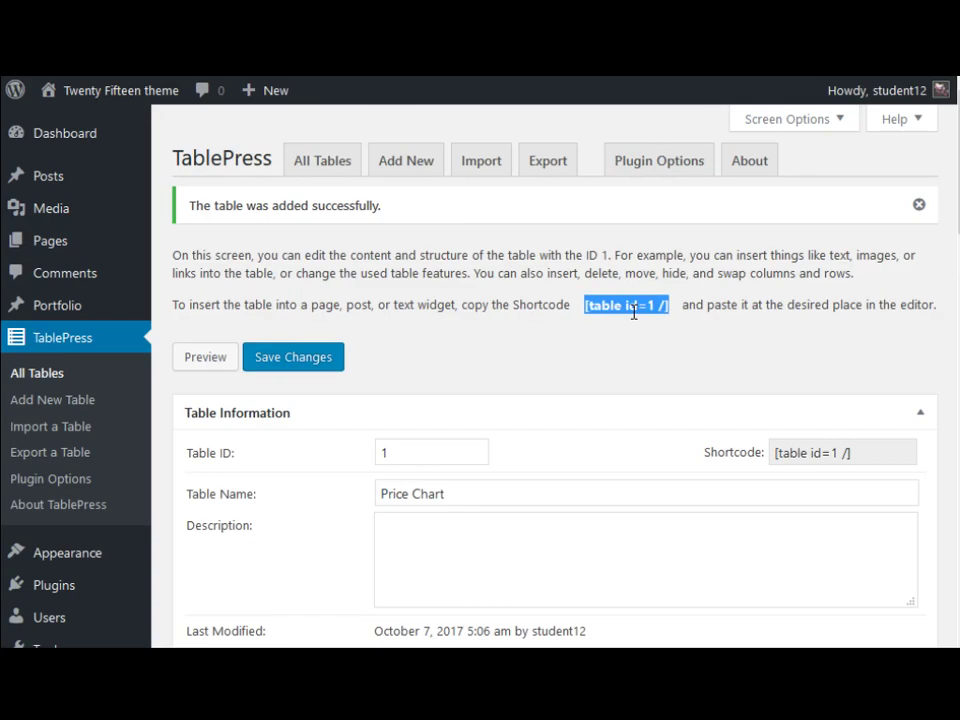
right_click(633, 308)
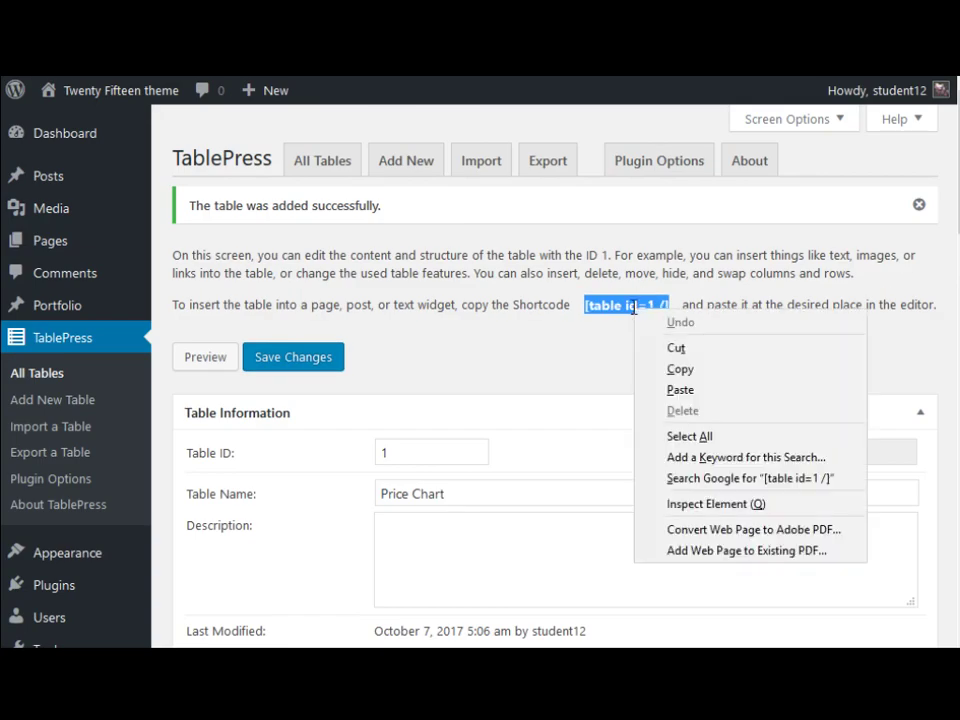
left_click(707, 369)
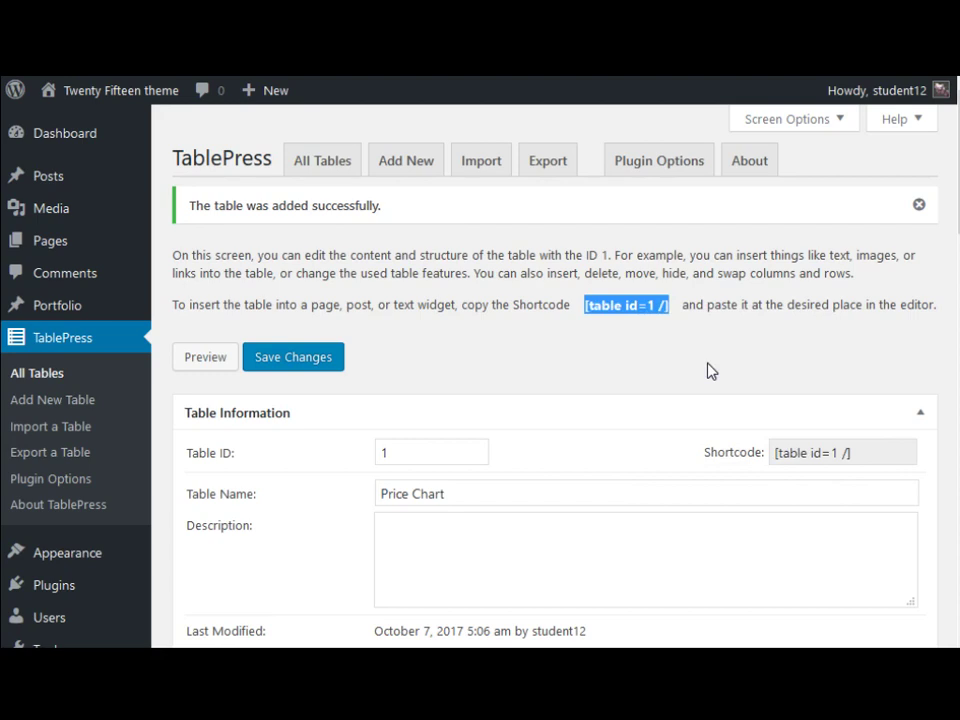
Open the Services page for editing from the Pages list
left_click(66, 243)
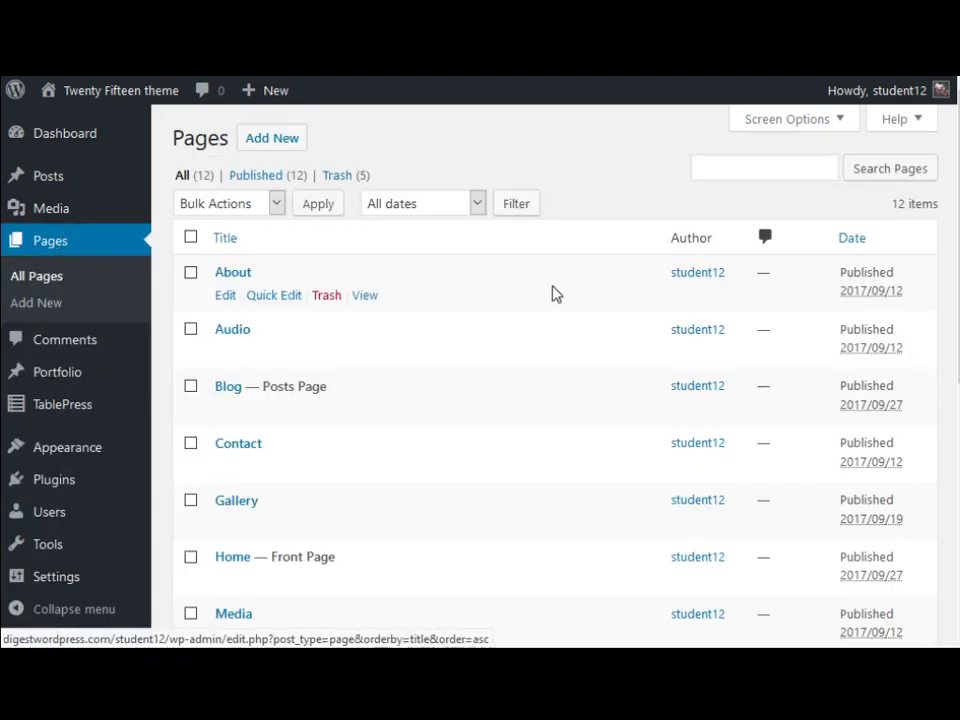
scroll(606, 354, "down", 3)
scroll(604, 354, "up", 3)
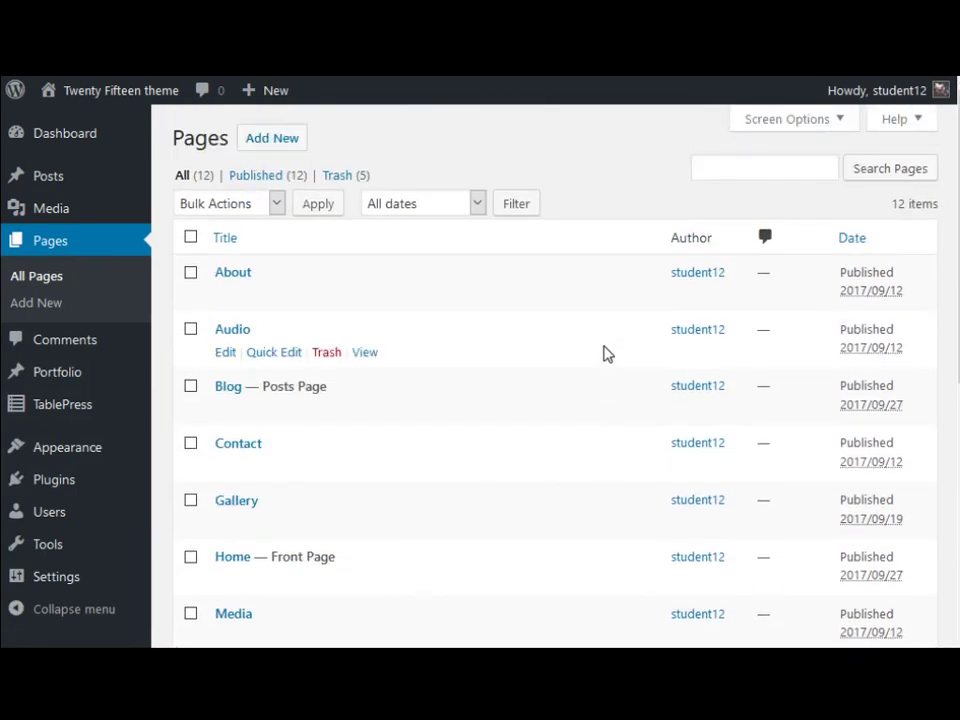
scroll(604, 354, "down", 5)
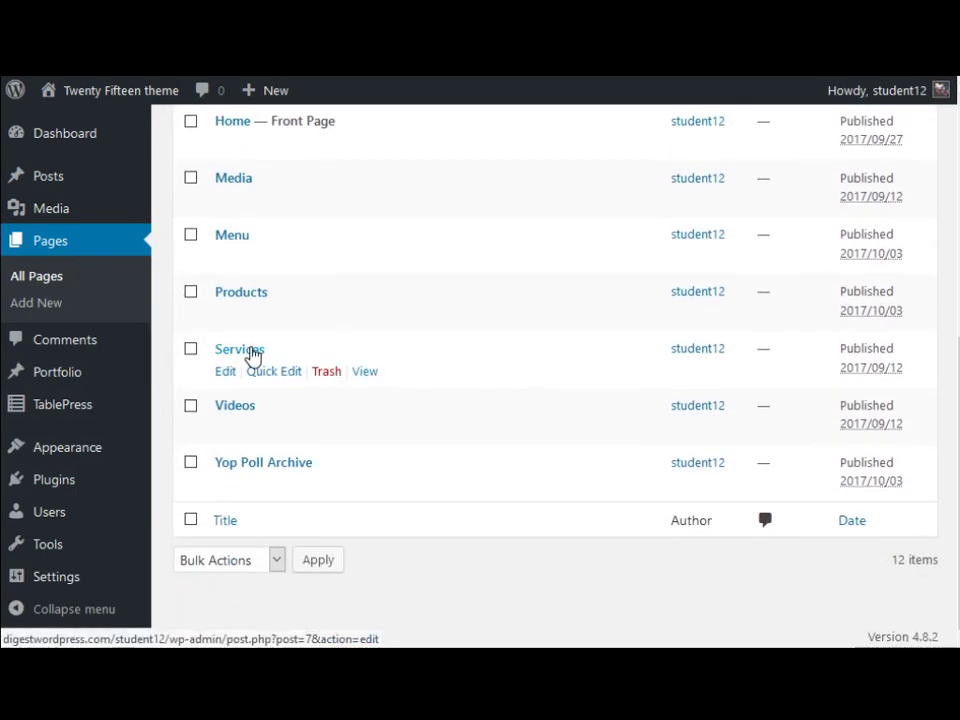
left_click(251, 352)
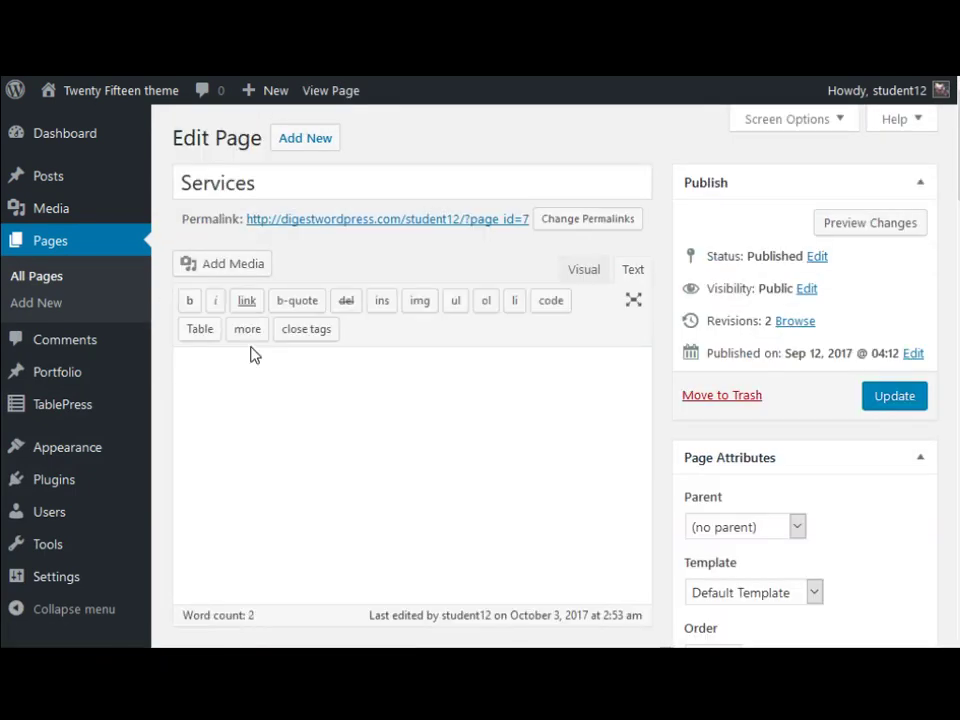
Place the [table id=1 /] shortcode in the Services page body using the Text editor
left_click_drag(280, 366, 143, 360)
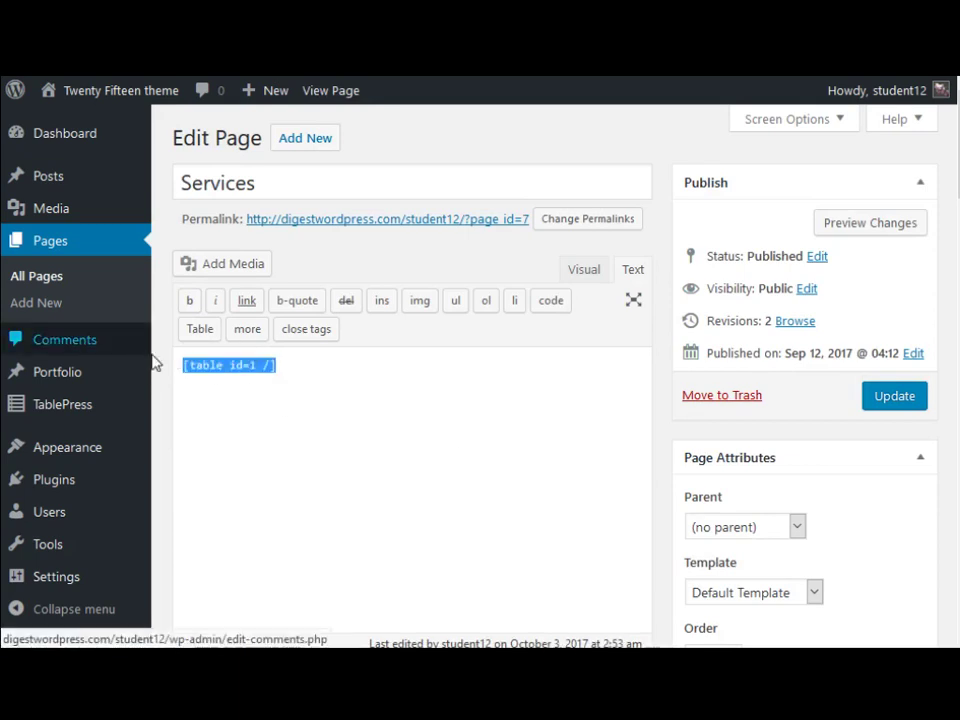
left_click(312, 376)
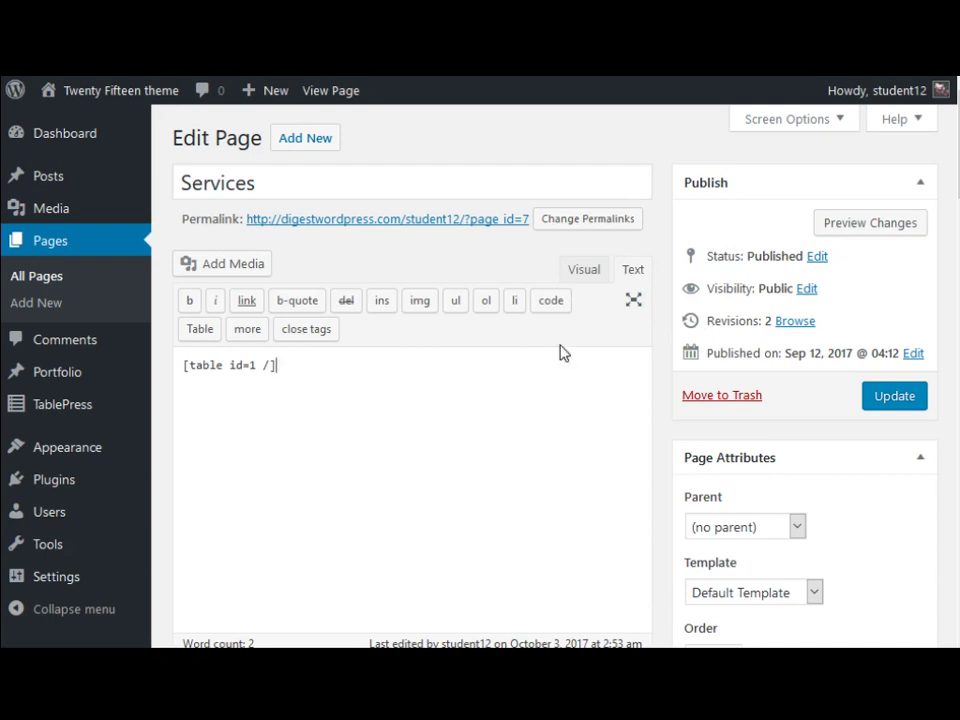
left_click(346, 380)
left_click(585, 273)
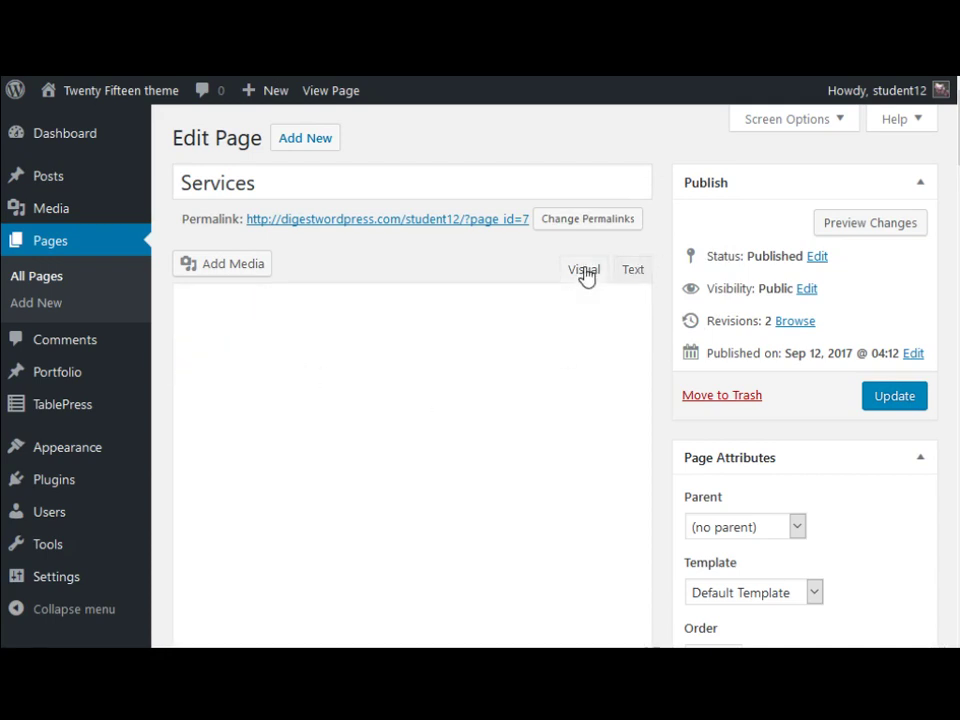
left_click(633, 271)
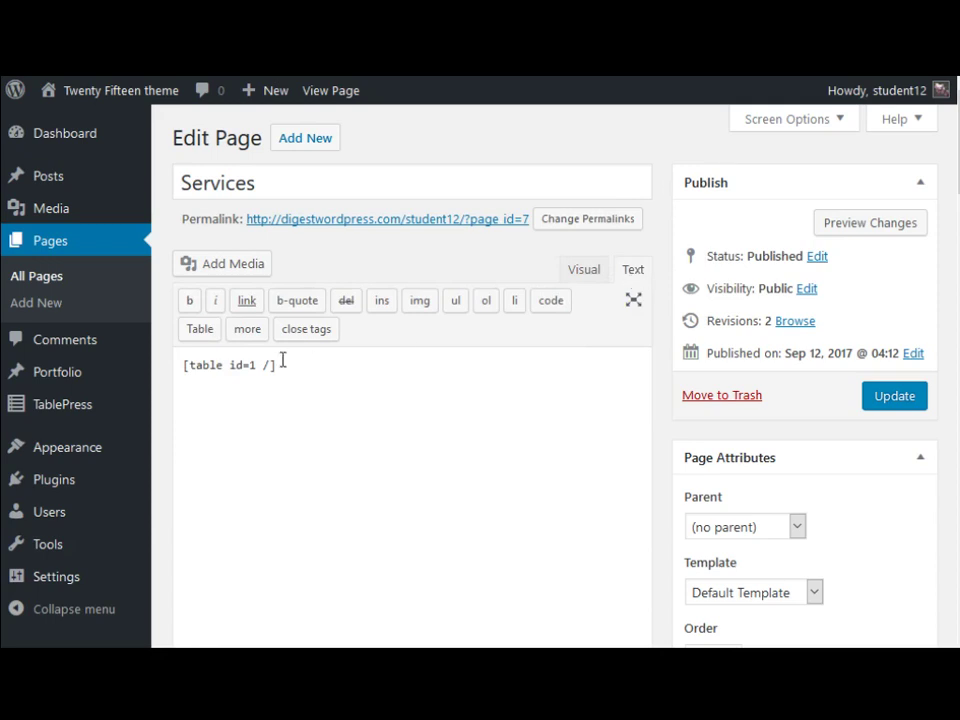
left_click_drag(279, 365, 165, 363)
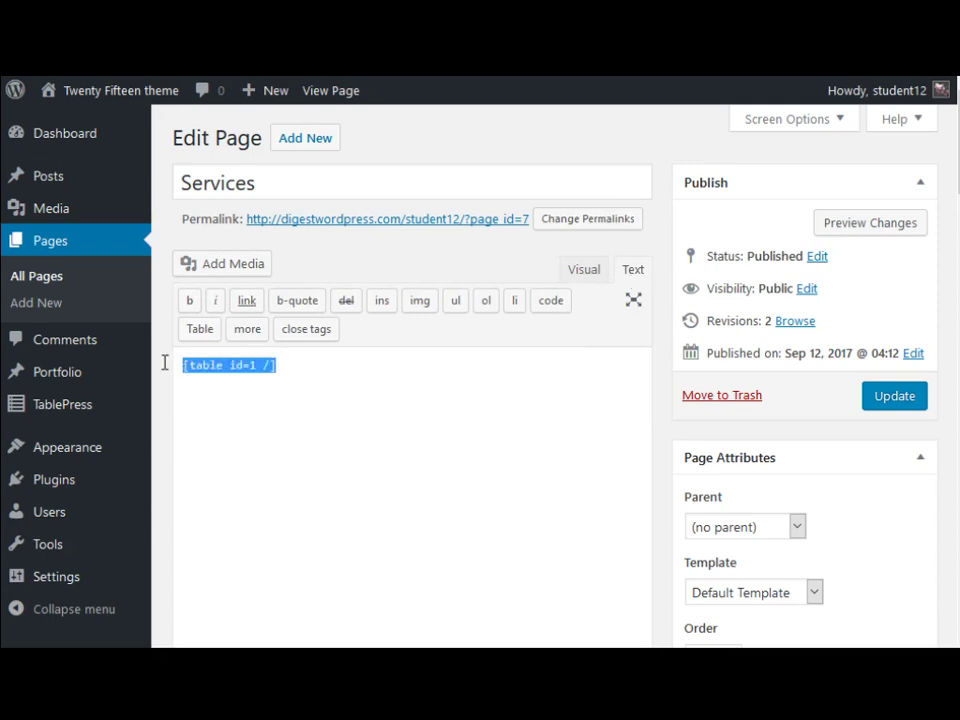
left_click(306, 375)
left_click_drag(306, 372, 163, 364)
key("Right")
Update the Services page and preview it showing the rendered Price Chart table
left_click(890, 408)
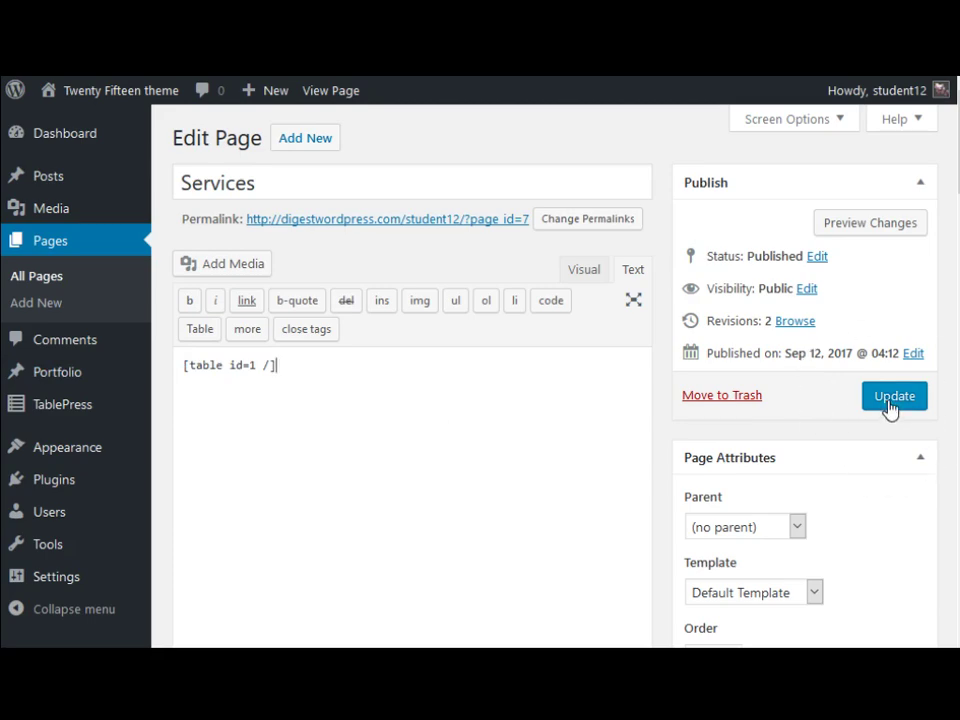
left_click(287, 368)
left_click(908, 402)
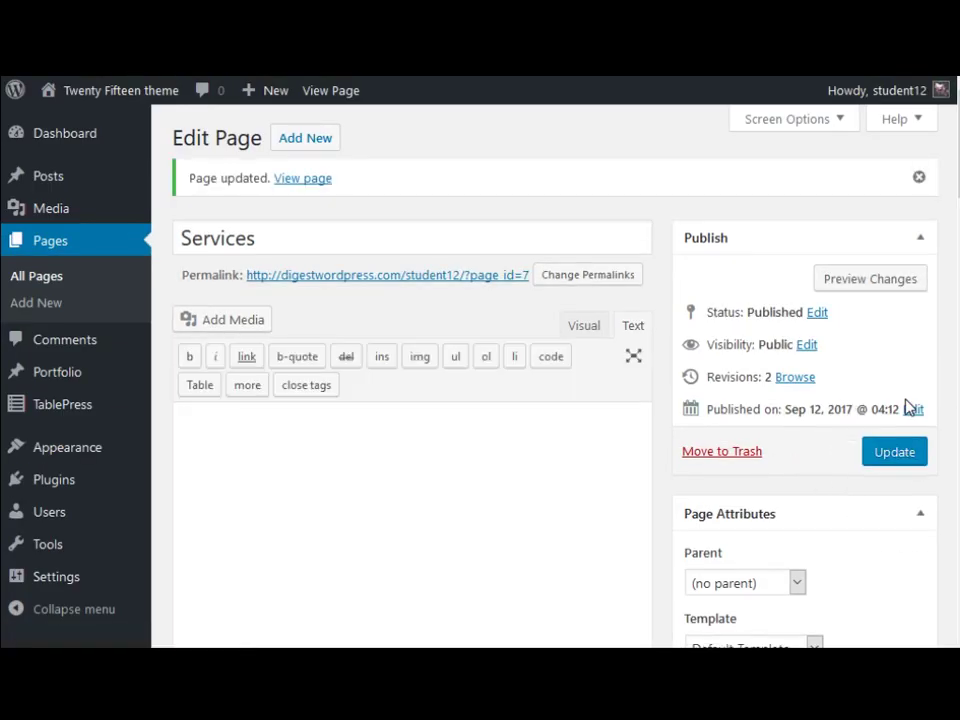
left_click(866, 284)
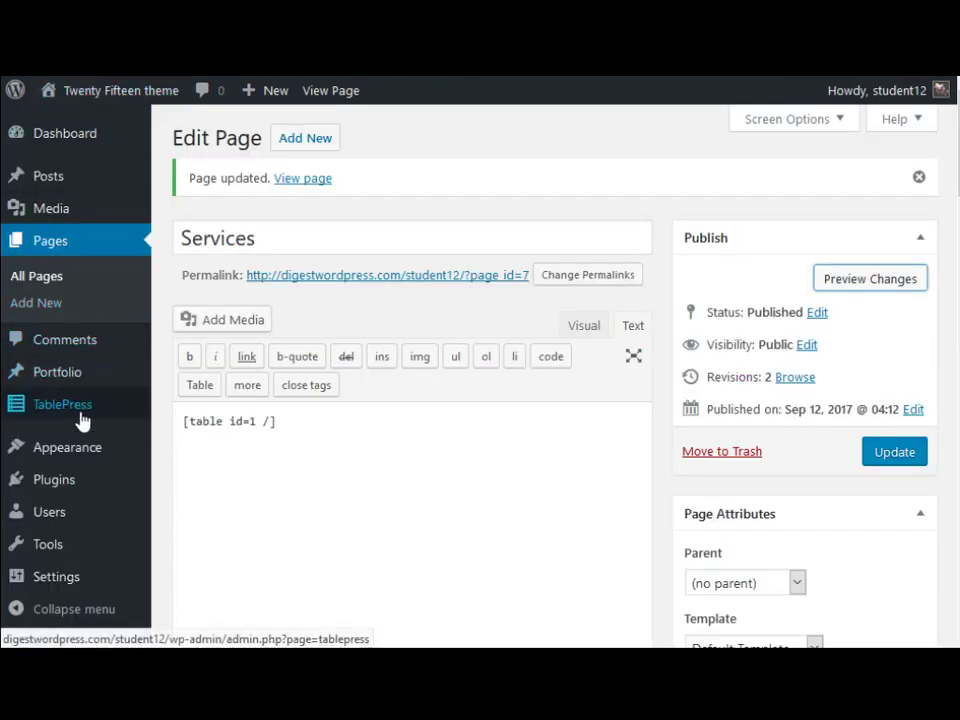
Open Price Chart from TablePress's All Tables list and scroll through its four rows
mouse_move(46, 414)
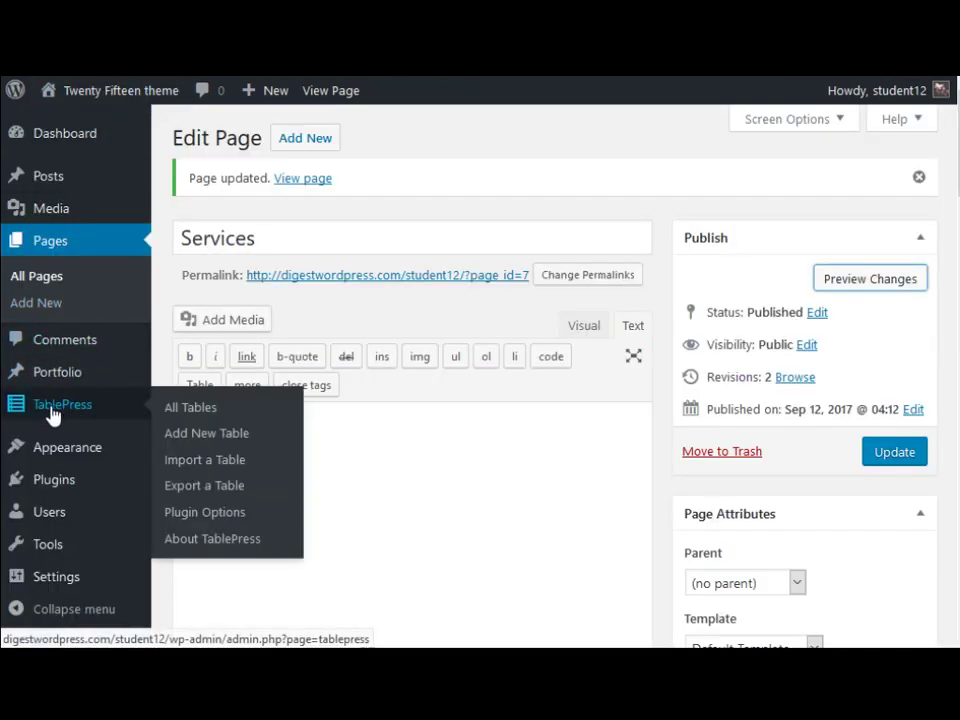
left_click(190, 410)
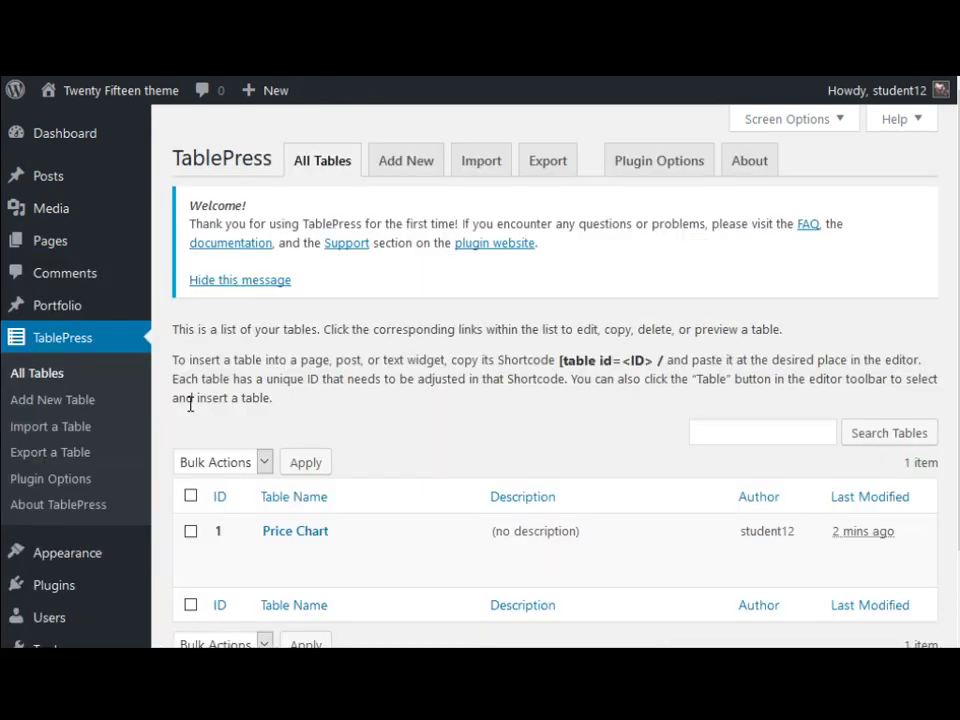
scroll(340, 458, "down", 2)
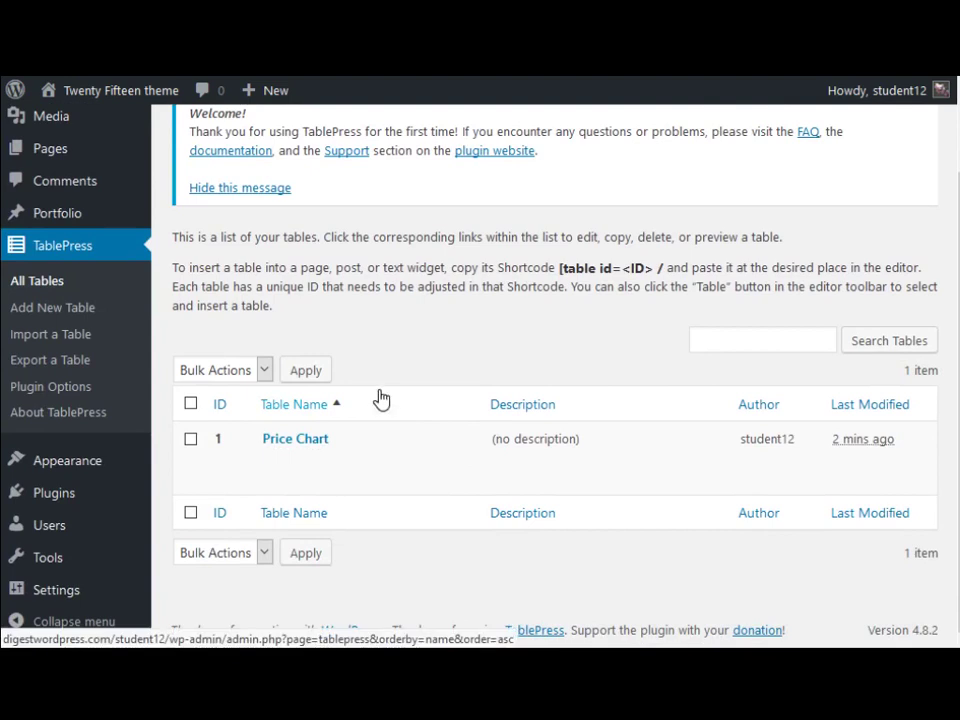
left_click(305, 445)
scroll(446, 467, "down", 3)
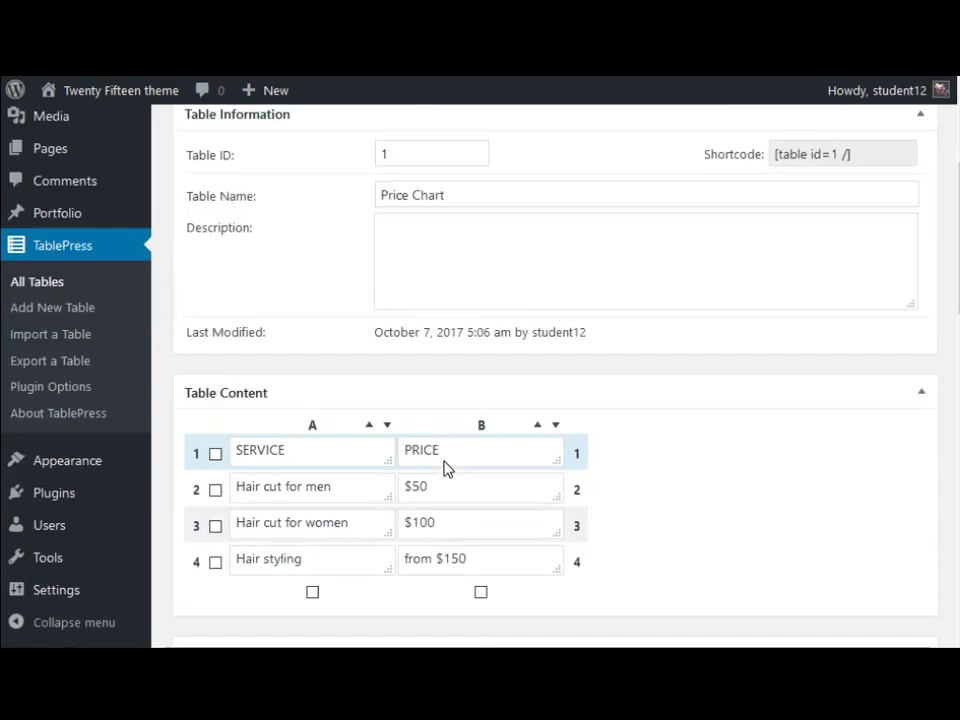
scroll(446, 461, "down", 1)
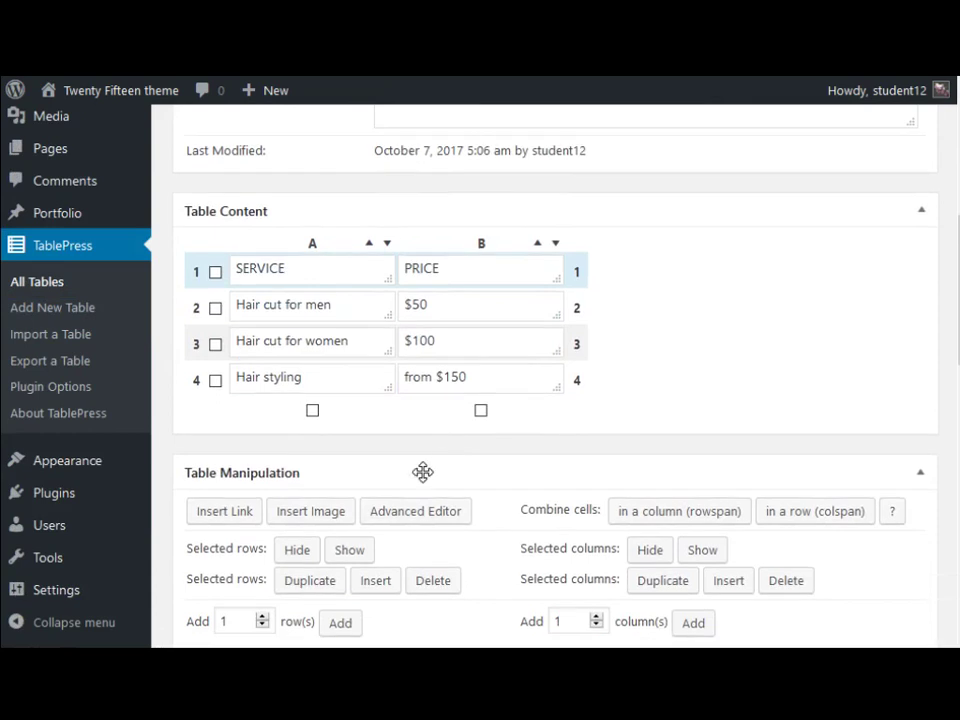
scroll(398, 512, "down", 1)
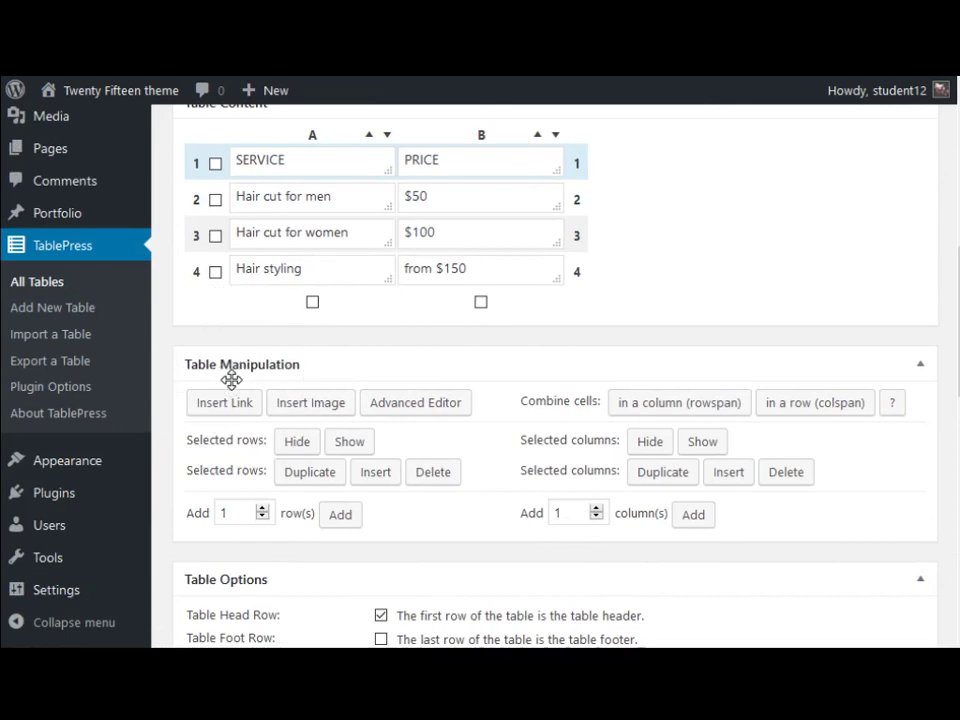
Insert one blank row after the Hair styling row in the Price Chart table
left_click(298, 446)
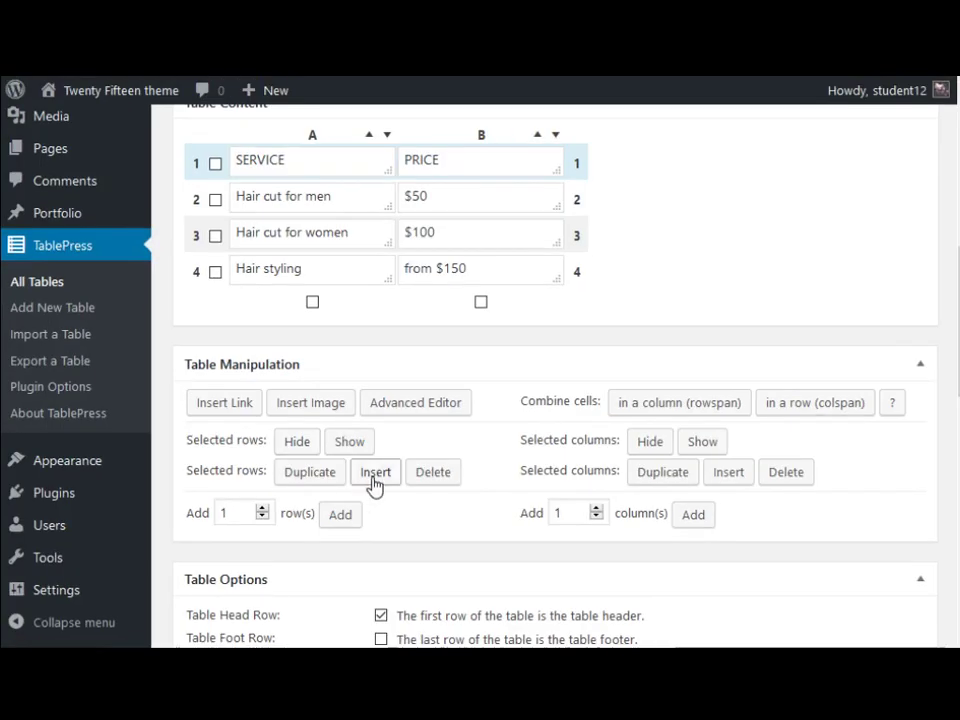
left_click(406, 506)
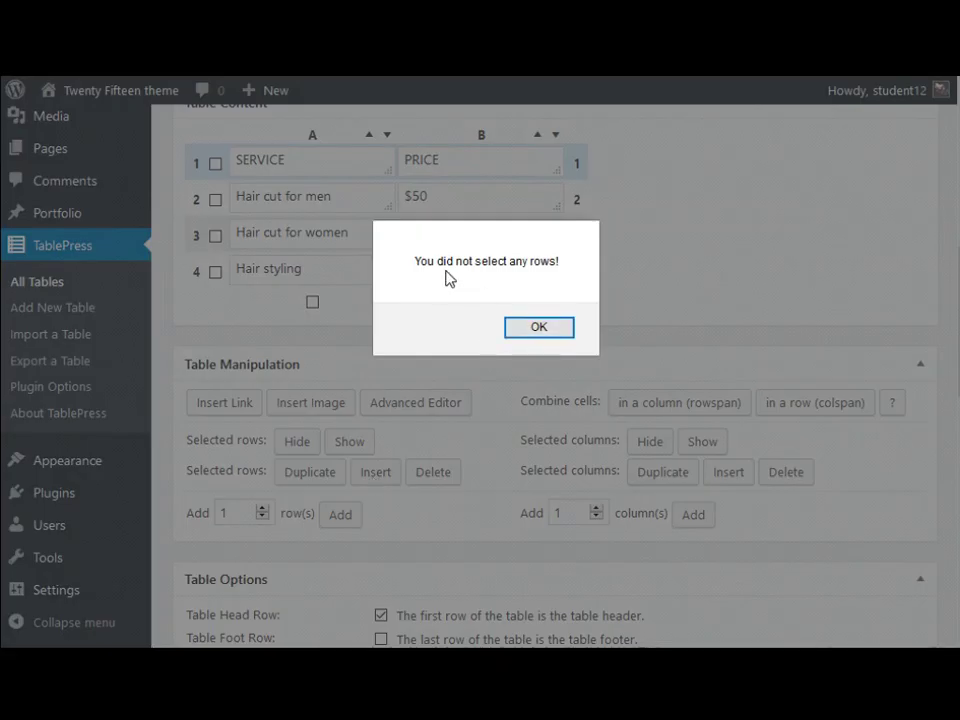
left_click(557, 337)
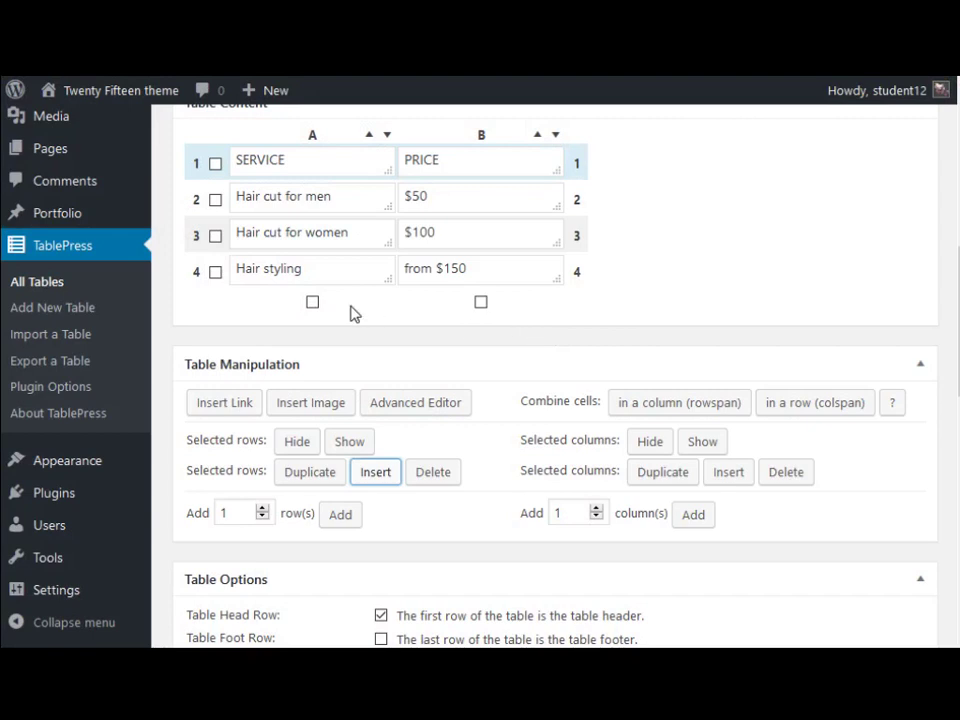
left_click(216, 273)
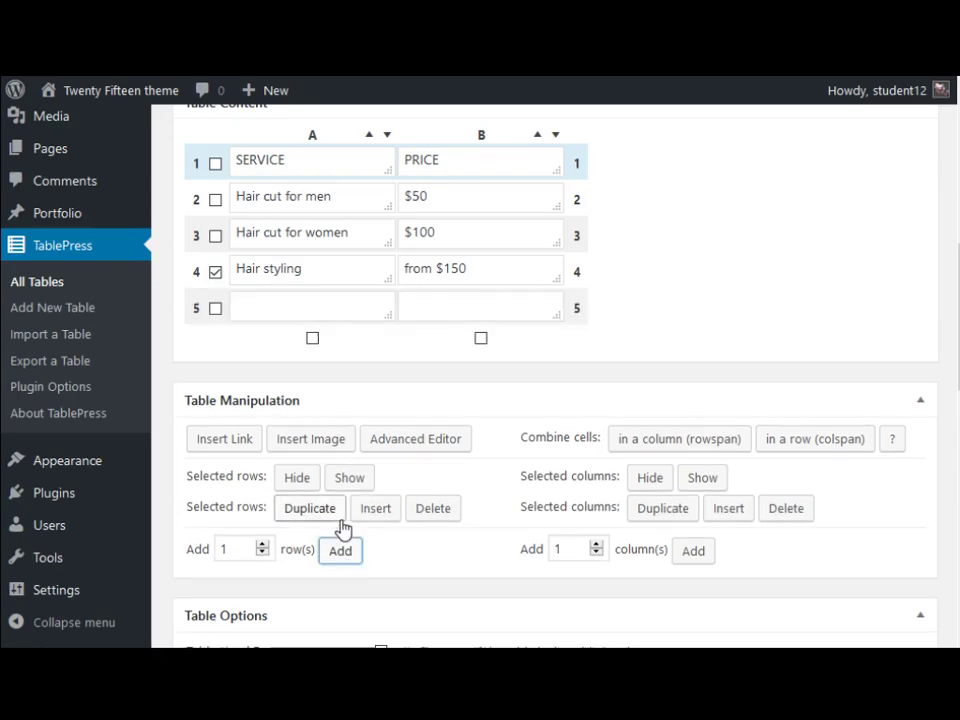
left_click(316, 305)
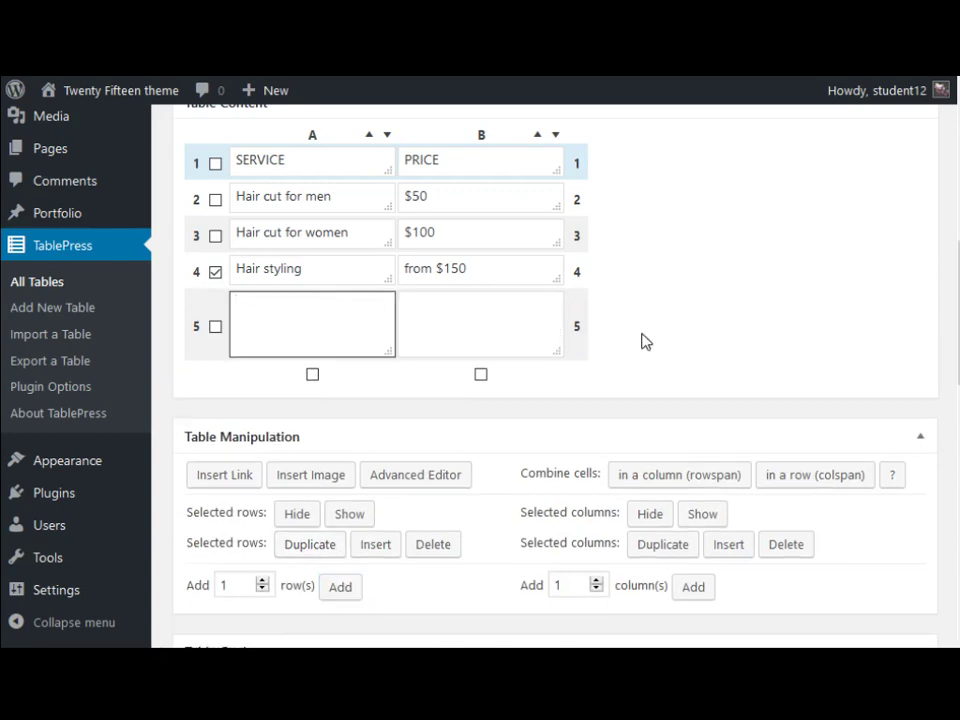
Enter Curling in cell A5 and $200 in B5, then save the Price Chart table
left_click(521, 306)
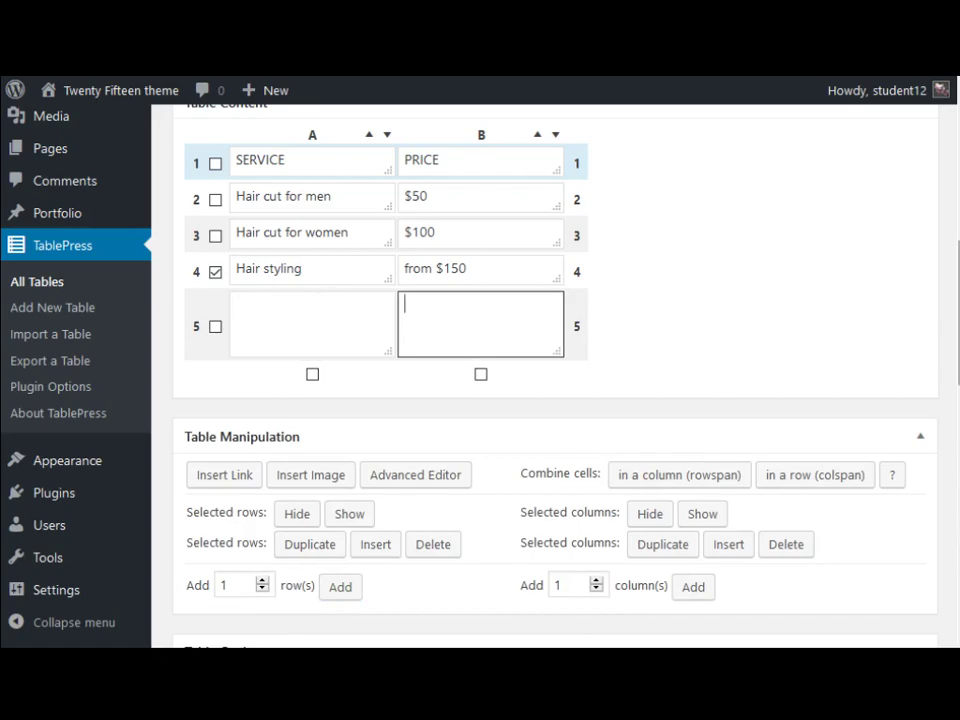
scroll(356, 315, "down", 10)
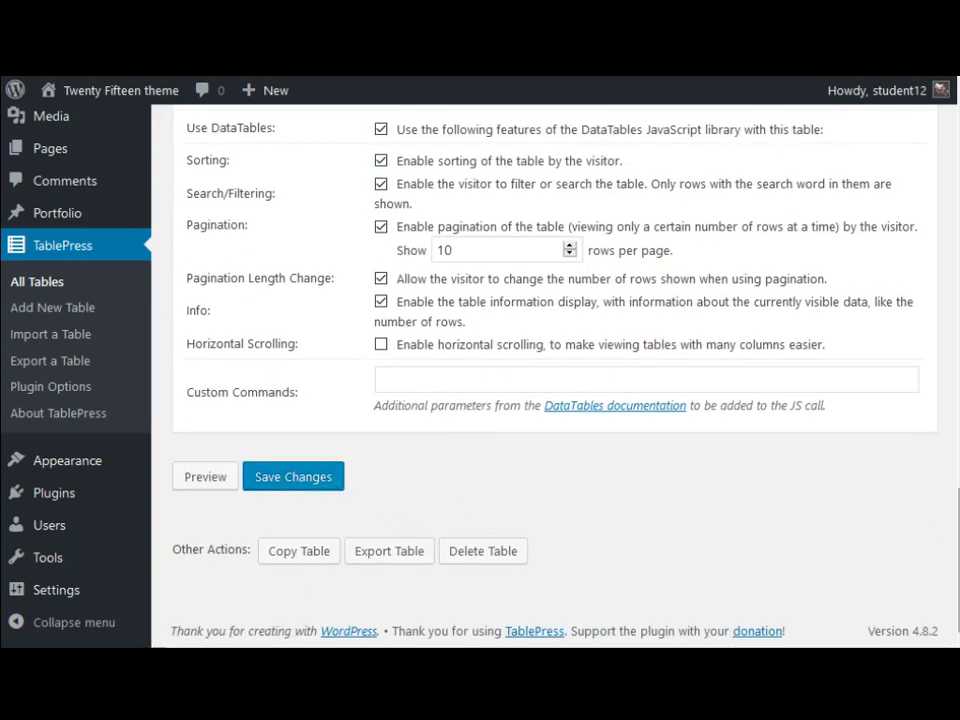
scroll(343, 494, "up", 12)
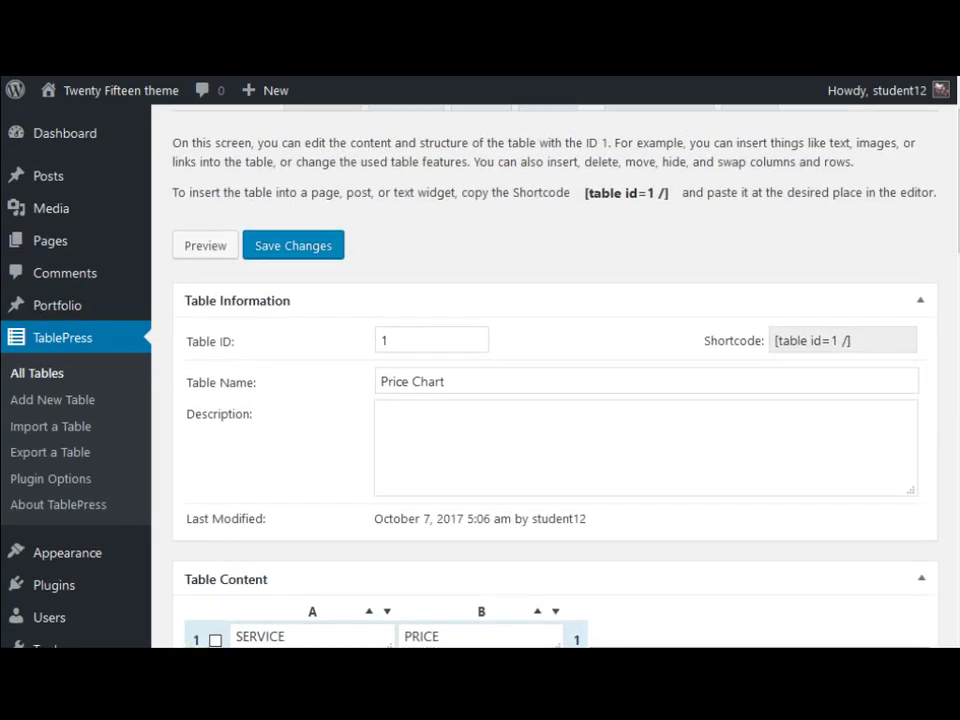
scroll(445, 370, "down", 5)
scroll(424, 357, "up", 1)
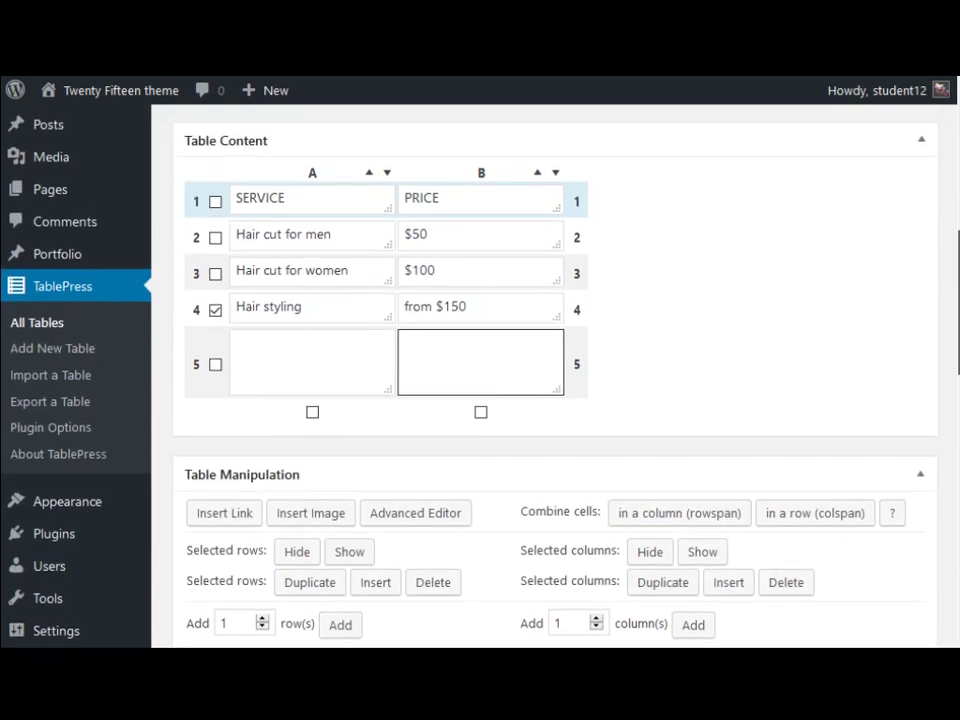
left_click(362, 357)
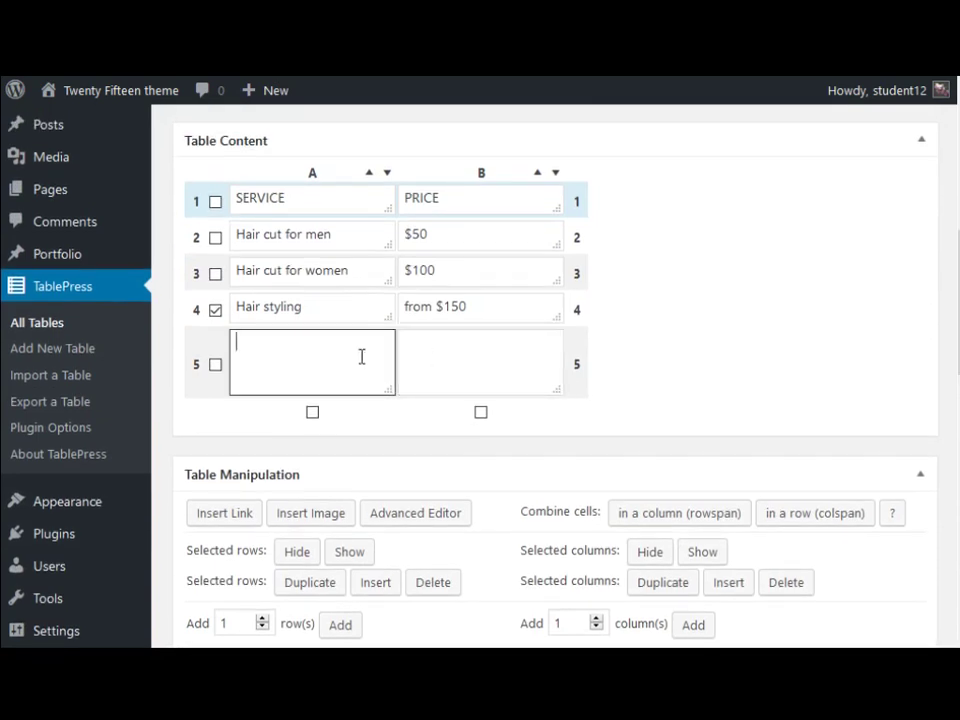
type("Curling")
key("Tab")
type("$")
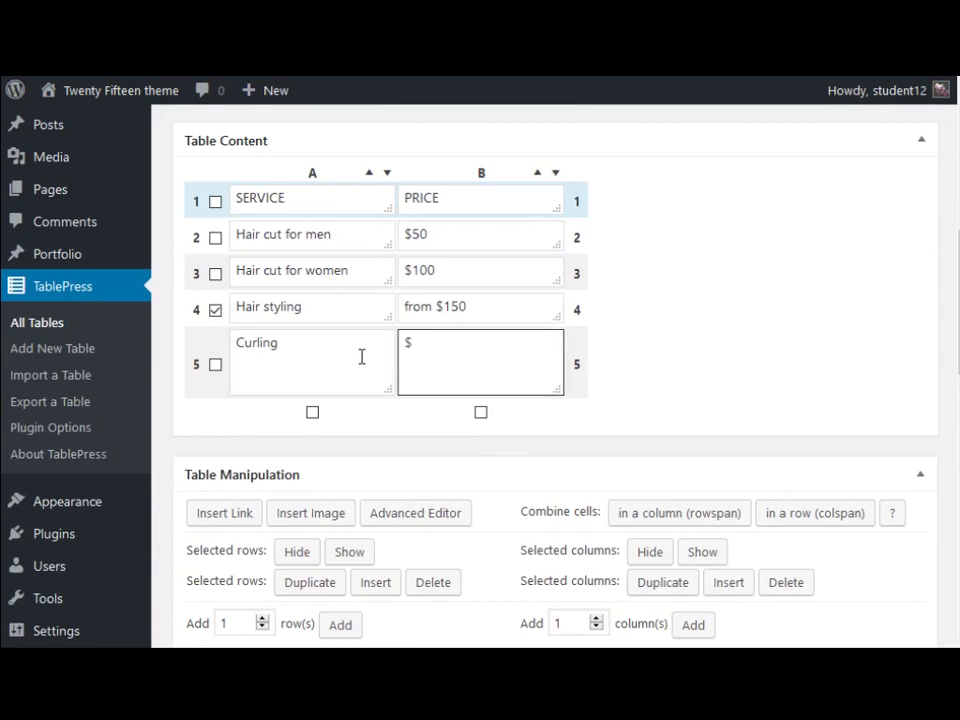
type("200")
scroll(443, 439, "down", 10)
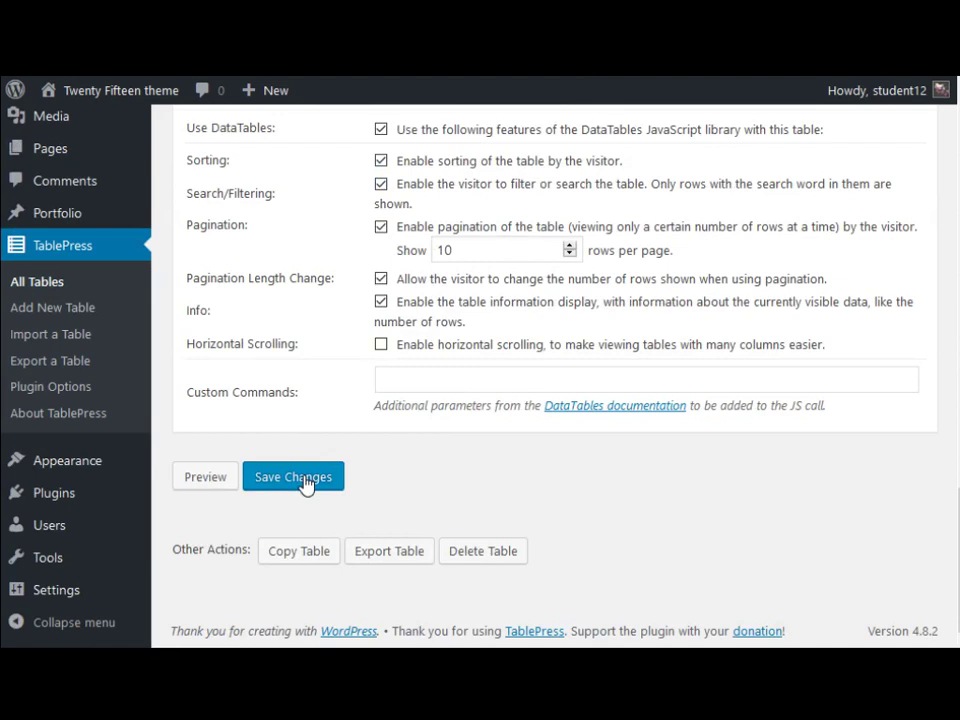
left_click(305, 484)
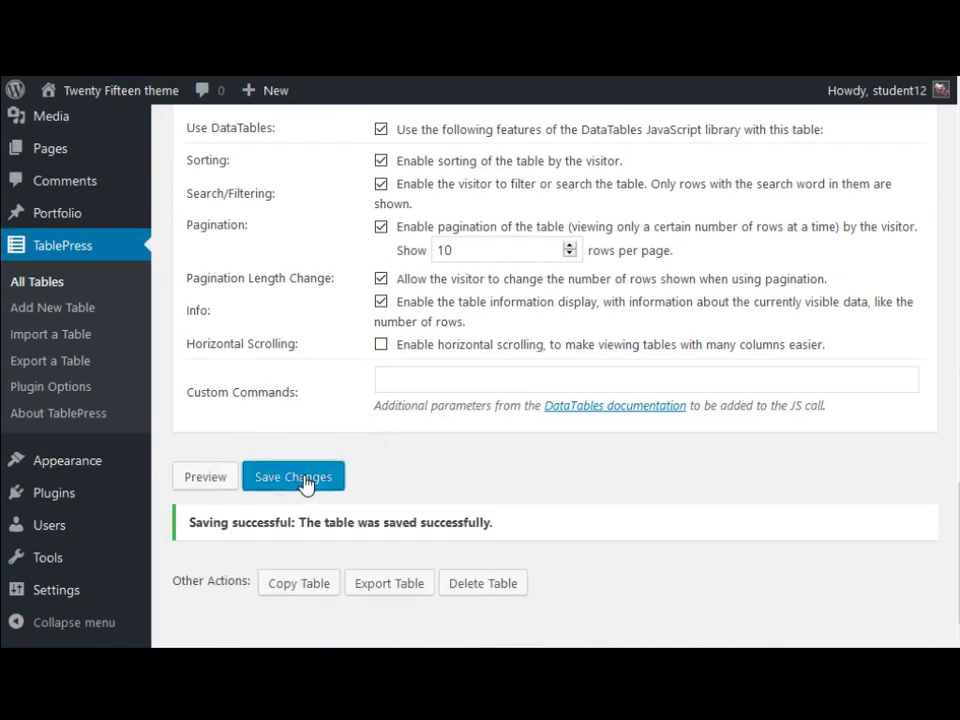
Reload the live Services page so the price table includes Curling at $200
key("ctrl+Tab")
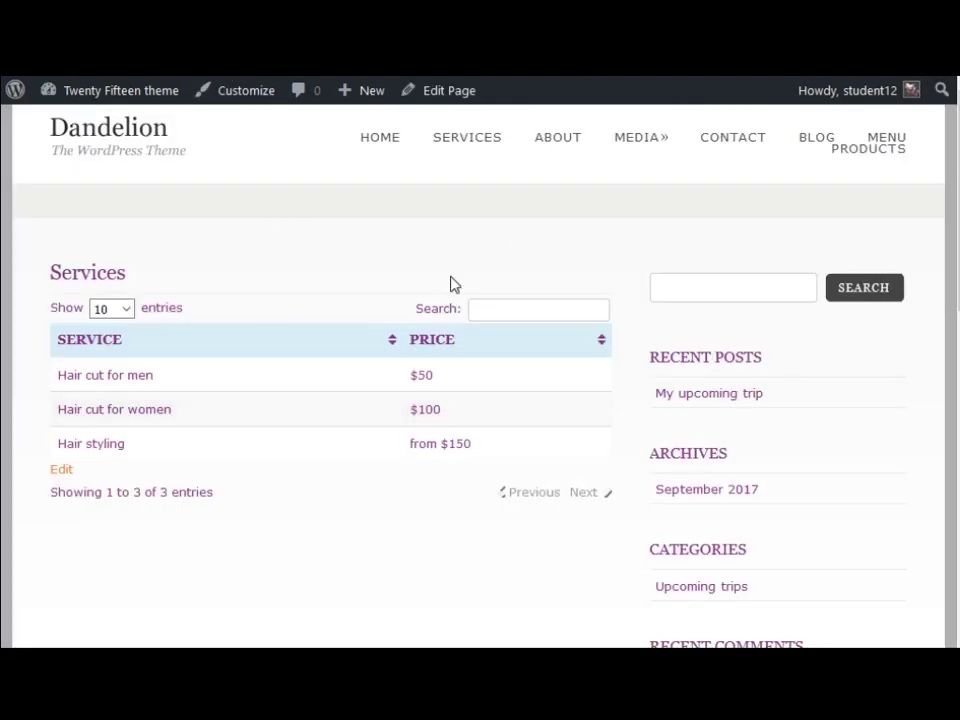
key("F5")
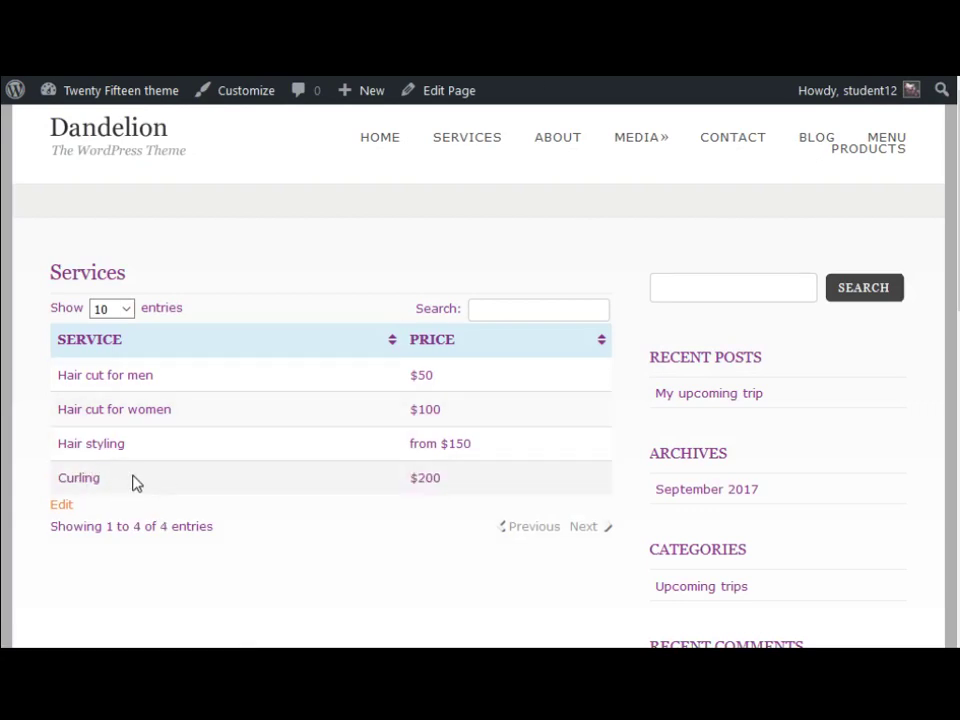